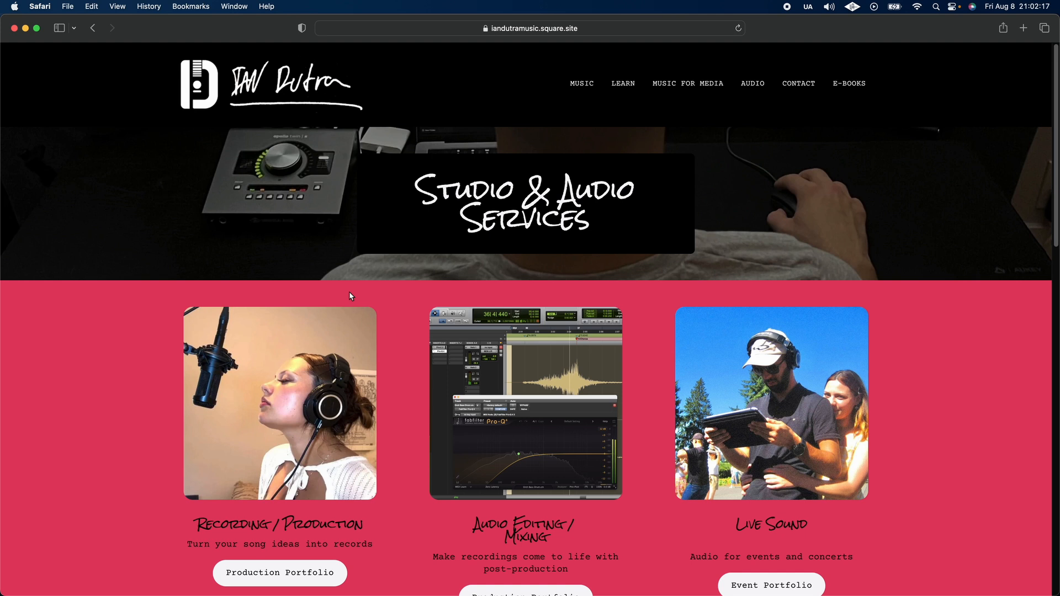
Step: Name the new session ID SOUND TUTORIAL
{"action": "scroll", "coordinate": [349, 292], "scroll_direction": "down", "scroll_amount": 2}
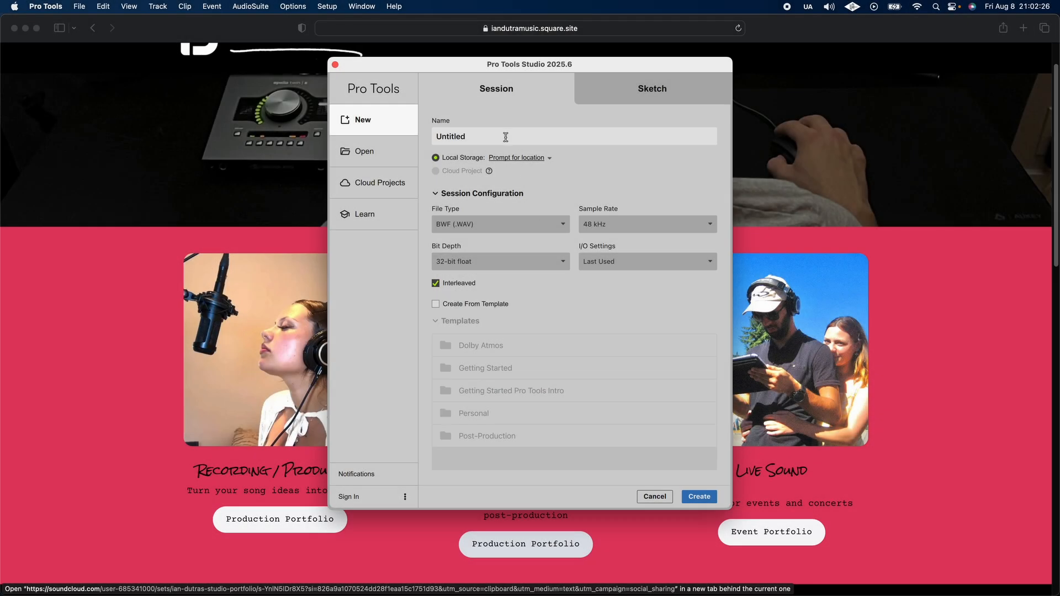
{"action": "double_click", "coordinate": [502, 136]}
{"action": "type", "text": "ID SOUND TUTORIAL"}
{"action": "left_click", "coordinate": [527, 160]}
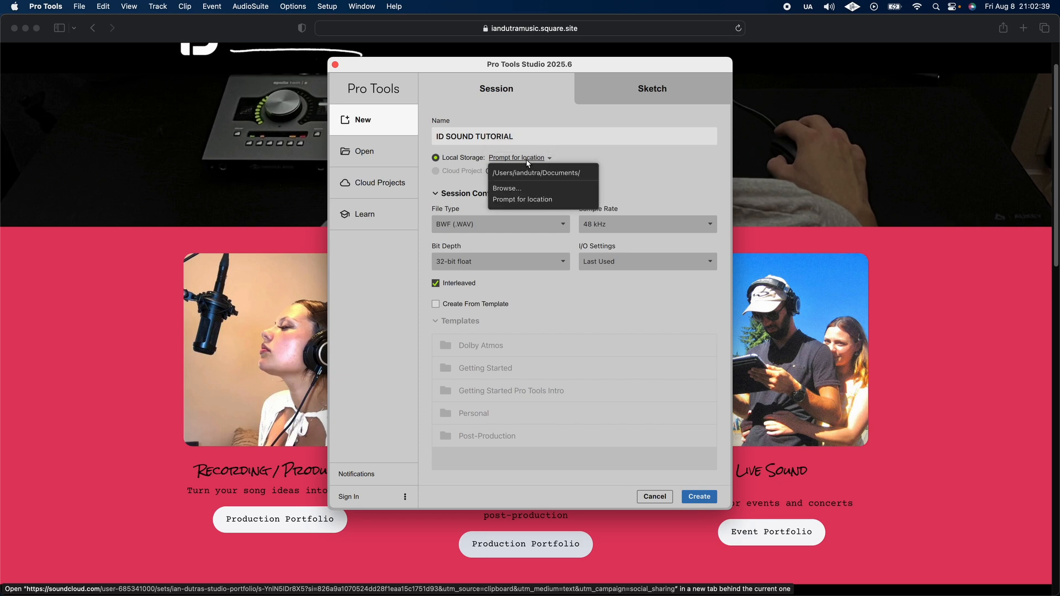
{"action": "left_click", "coordinate": [513, 191]}
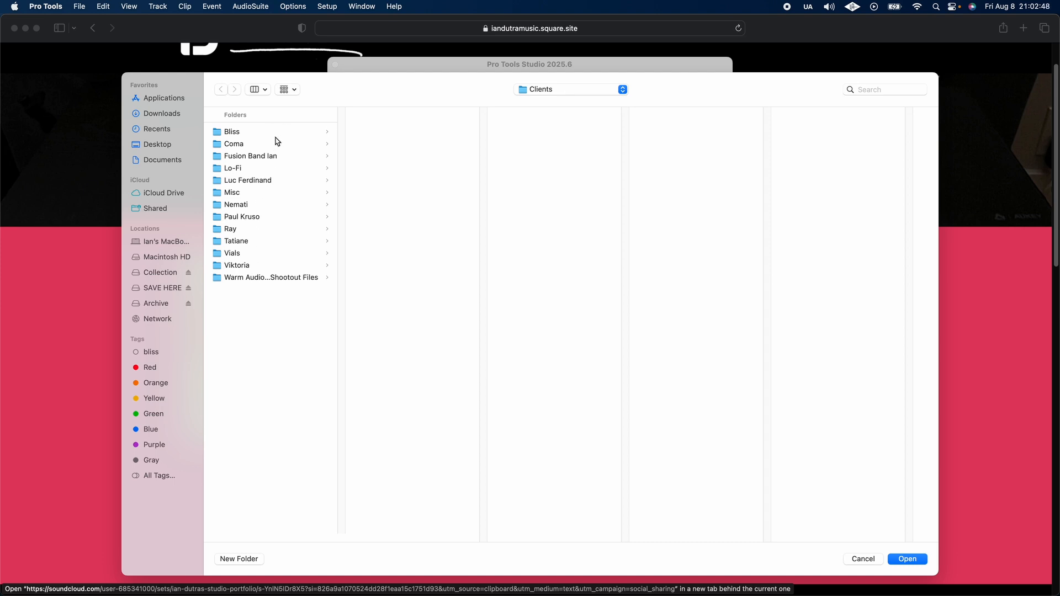
{"action": "key", "text": "Escape"}
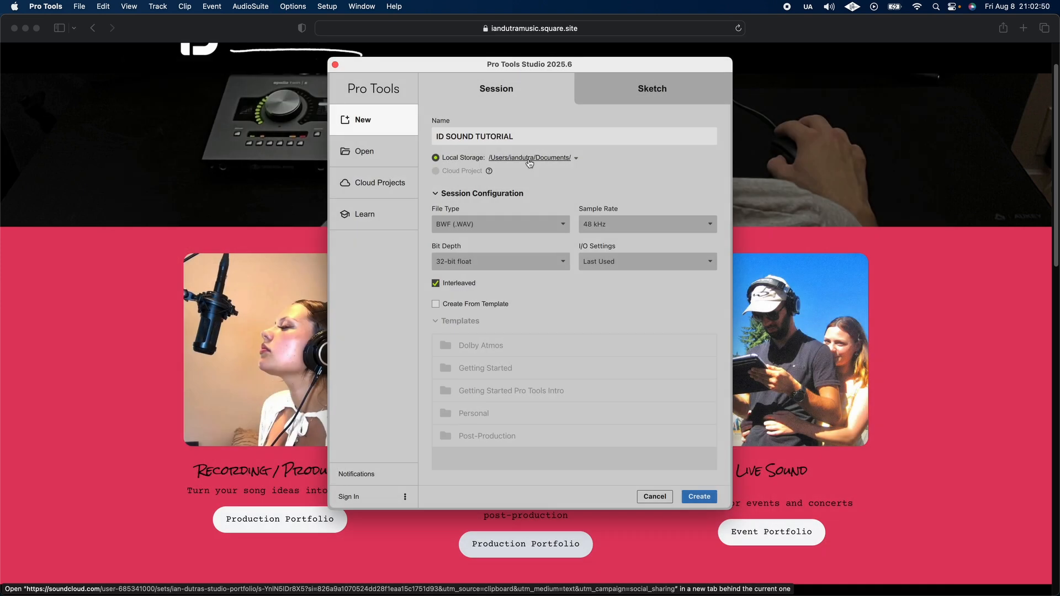
Step: Set the session storage location to Prompt for location and inspect the sample rate and bit depth choices
{"action": "left_click", "coordinate": [528, 159]}
{"action": "left_click", "coordinate": [525, 200]}
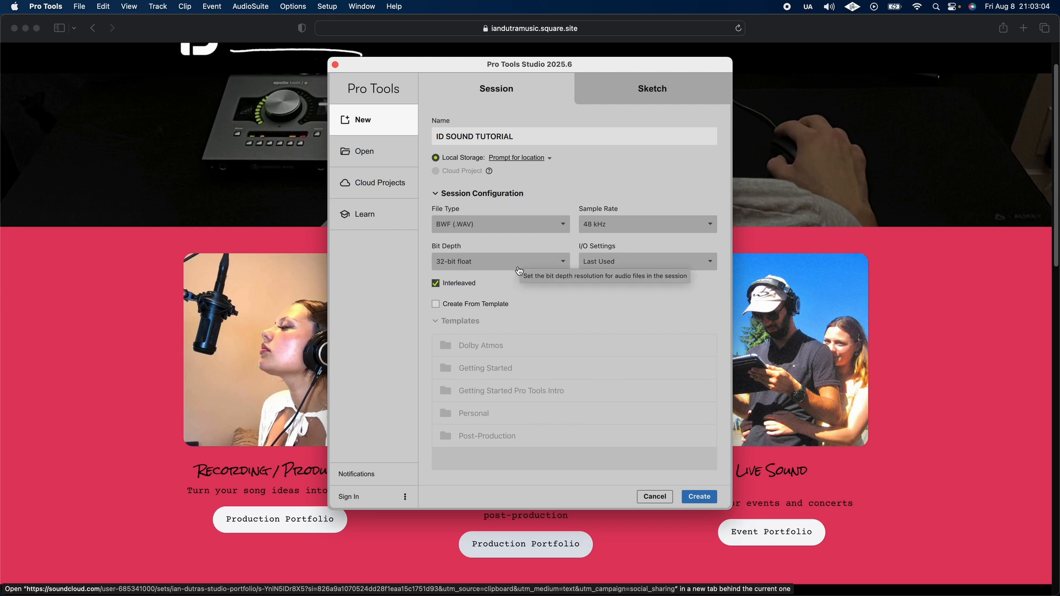
{"action": "left_click", "coordinate": [629, 223]}
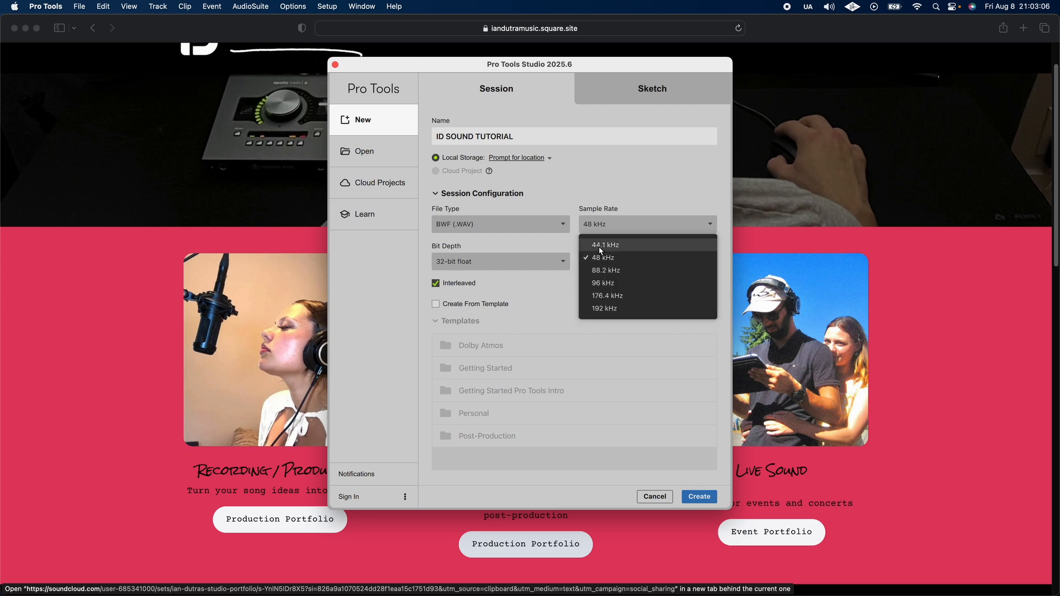
{"action": "left_click", "coordinate": [519, 261]}
{"action": "left_click", "coordinate": [516, 262]}
{"action": "left_click", "coordinate": [550, 252]}
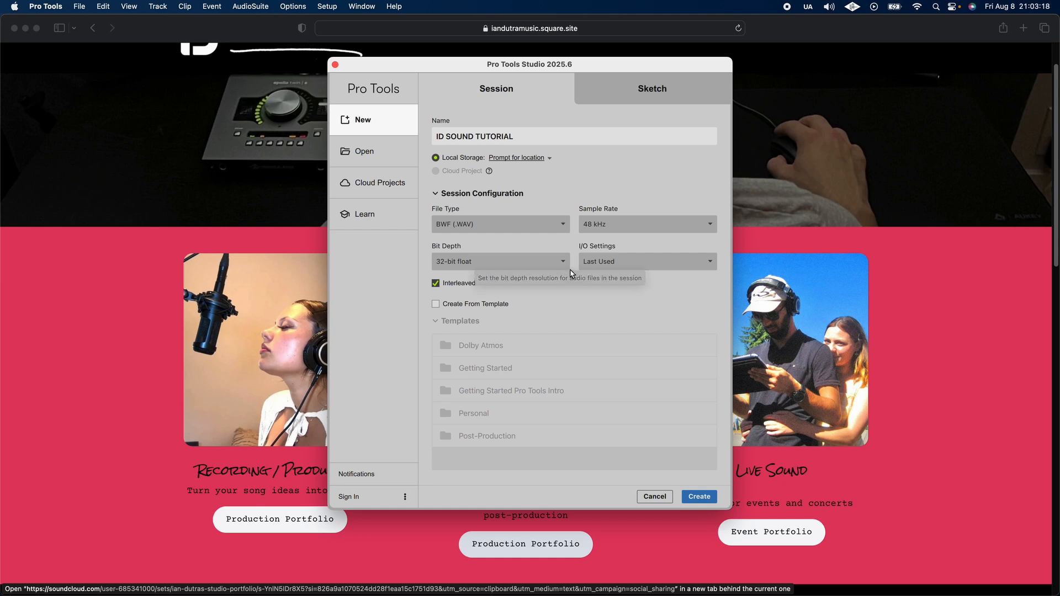
Step: Set I/O Settings to Stereo Mix and create the session, saving it in the Tutorial folder
{"action": "left_click", "coordinate": [597, 269]}
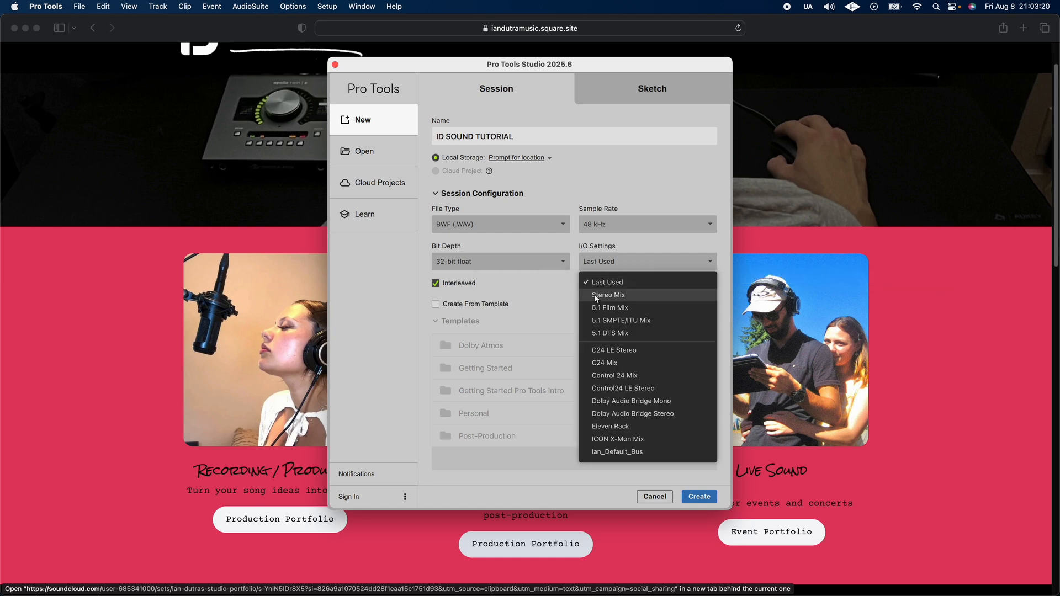
{"action": "left_click", "coordinate": [596, 296]}
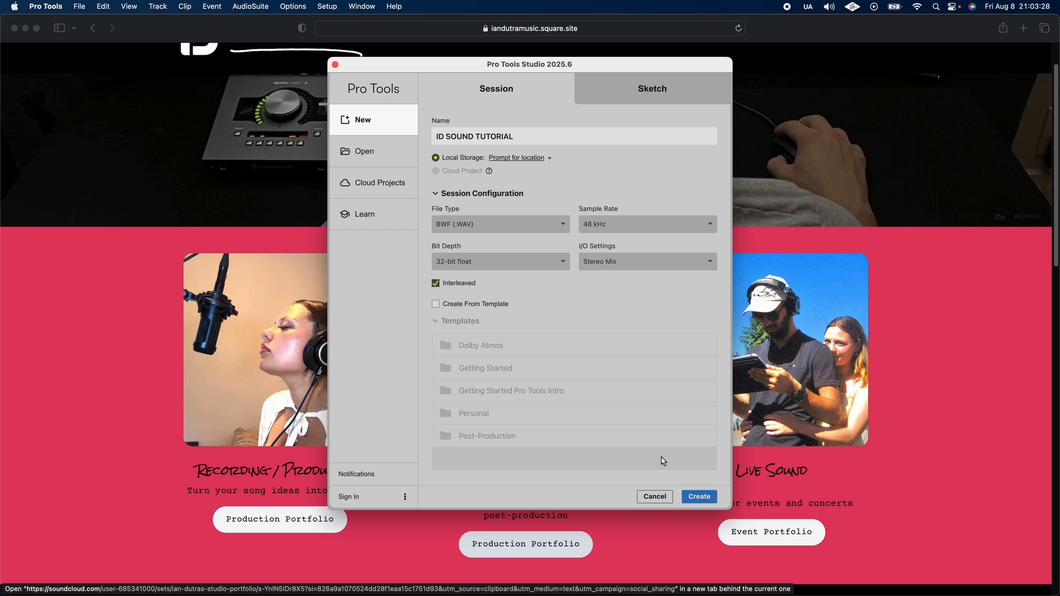
{"action": "left_click", "coordinate": [699, 496]}
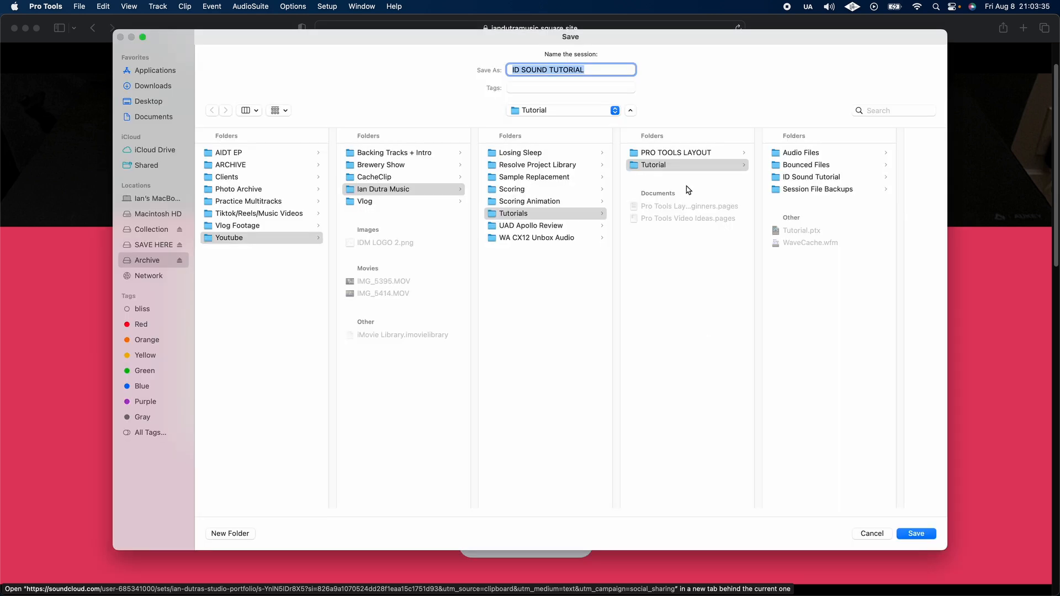
{"action": "left_click", "coordinate": [675, 156]}
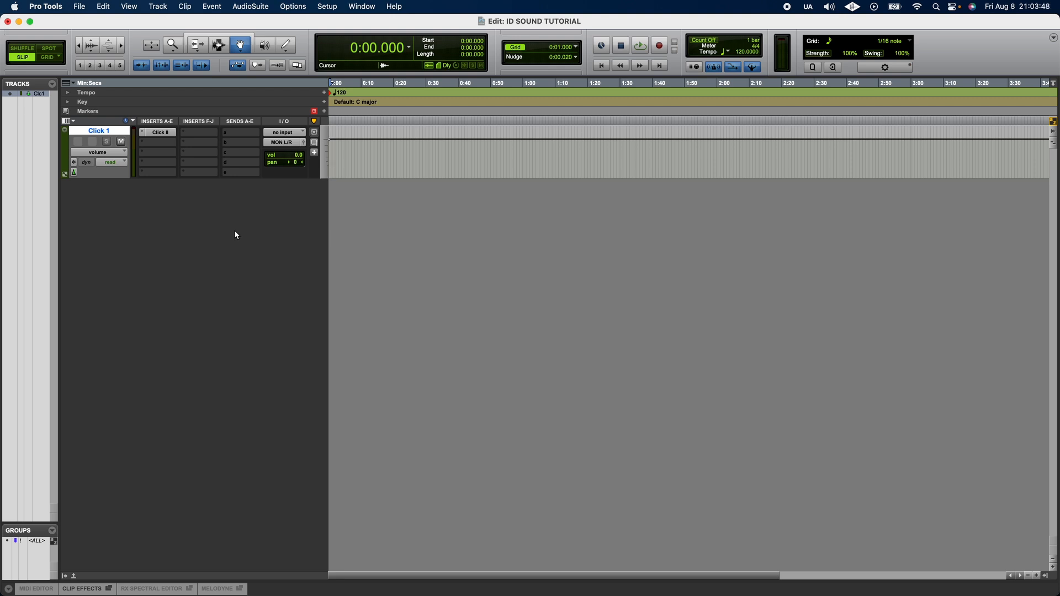
Step: Switch between the Edit and Mix windows of the session
{"action": "key", "text": "super+equal"}
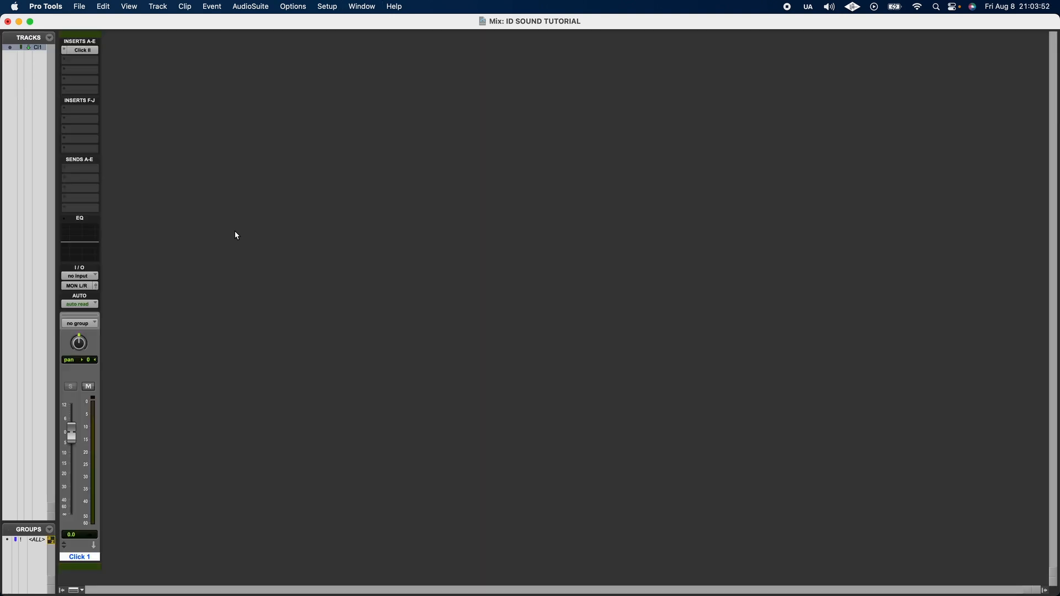
{"action": "key", "text": "super+equal"}
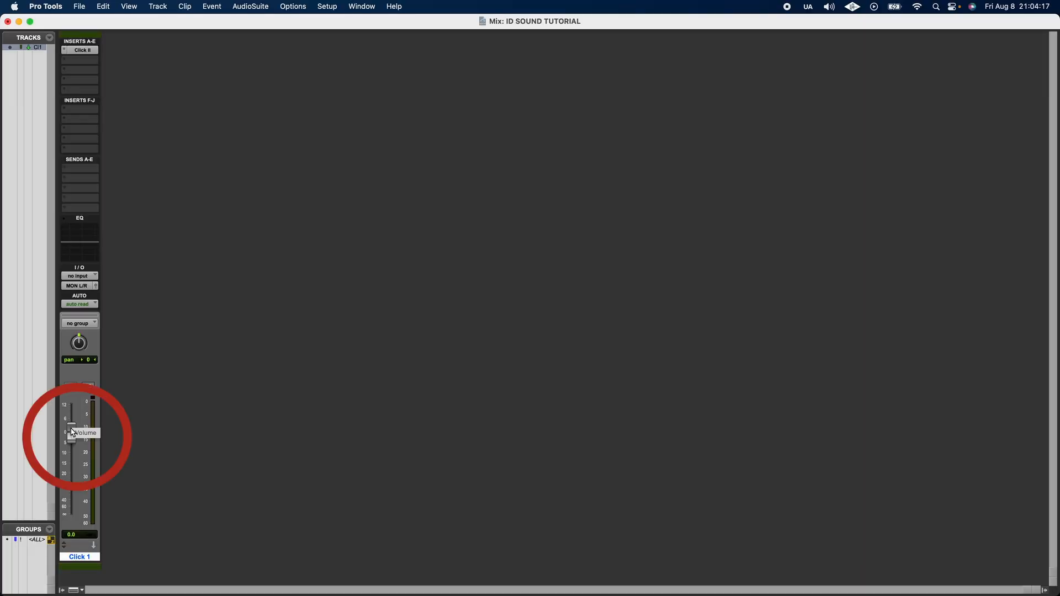
Step: Nudge the Click 1 fader and turn its pan knob to 39, resetting the pan to centre
{"action": "mouse_move", "coordinate": [71, 434]}
{"action": "left_mouse_down"}
{"action": "mouse_move", "coordinate": [71, 448]}
{"action": "mouse_move", "coordinate": [68, 429]}
{"action": "left_mouse_up"}
{"action": "left_click_drag", "start_coordinate": [84, 351], "coordinate": [83, 329]}
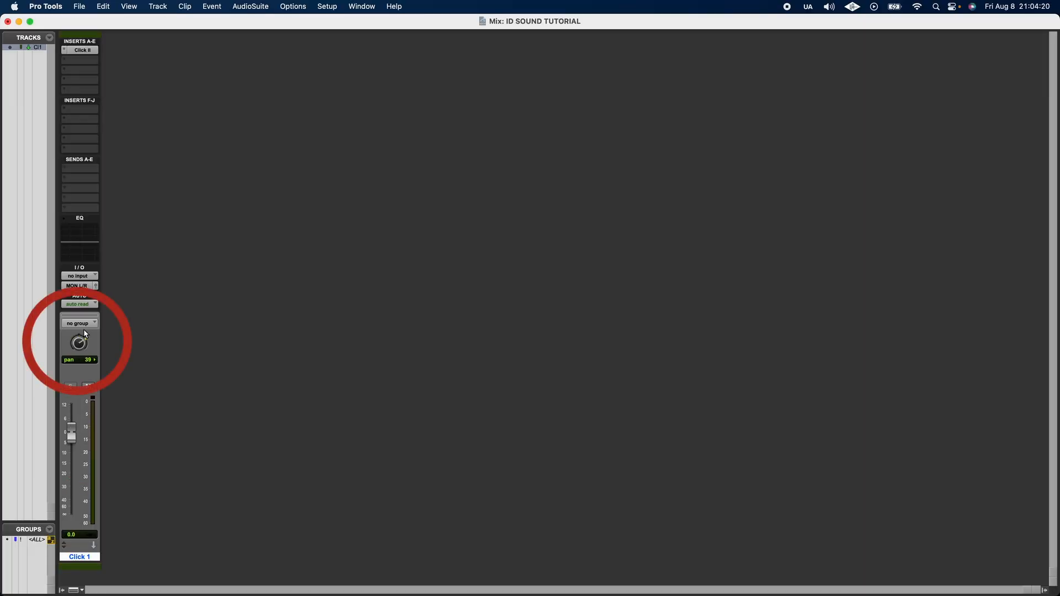
{"action": "left_click", "coordinate": [81, 349], "text": "alt"}
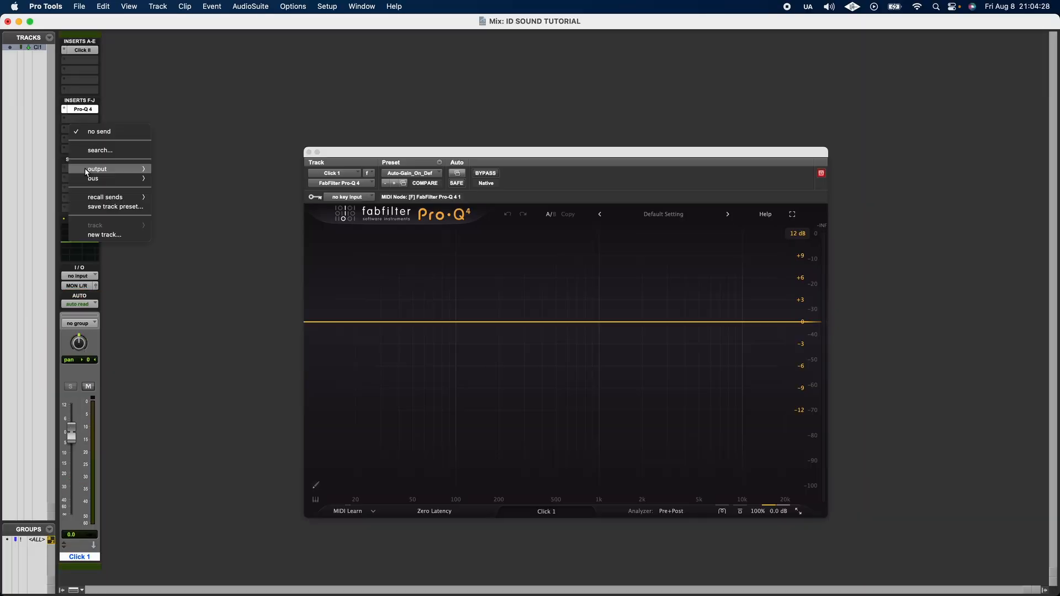
Step: Dismiss the send menu and toggle between the Mix and Edit windows
{"action": "mouse_move", "coordinate": [116, 178]}
{"action": "left_click", "coordinate": [213, 180]}
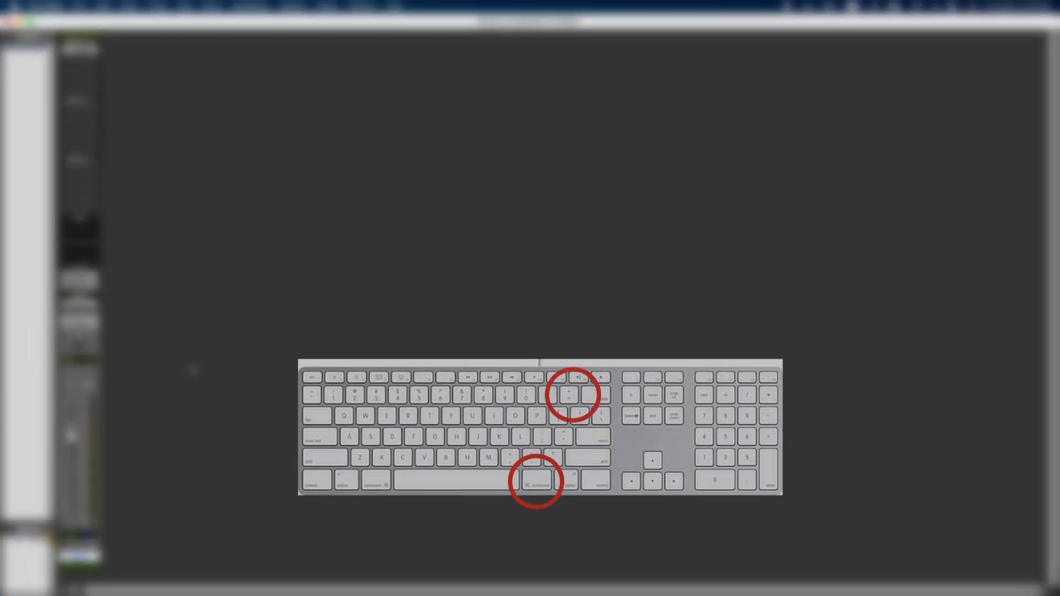
{"action": "key", "text": "super+equal"}
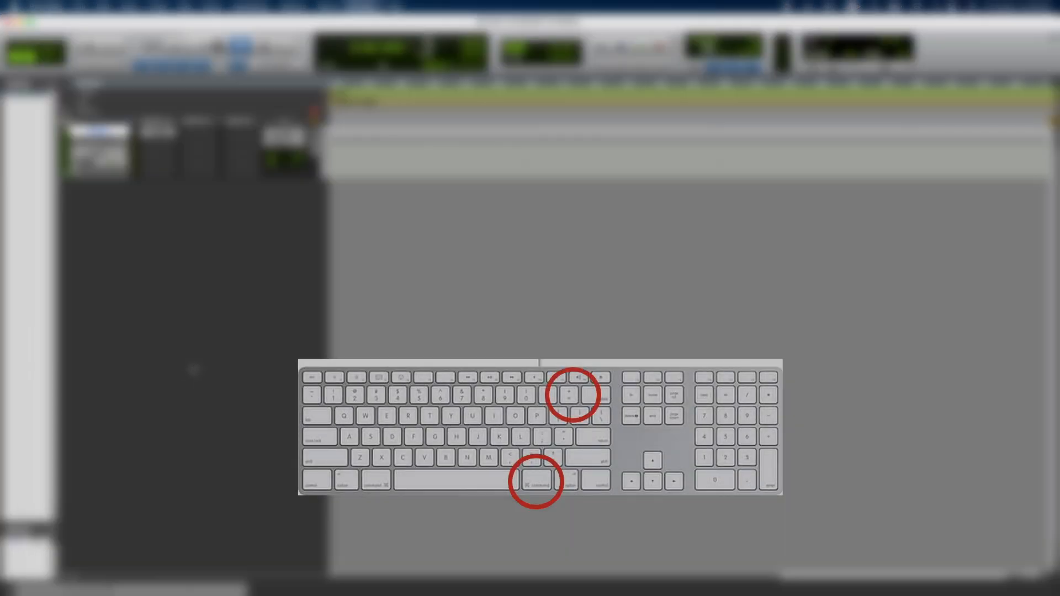
{"action": "key", "text": "super+equal"}
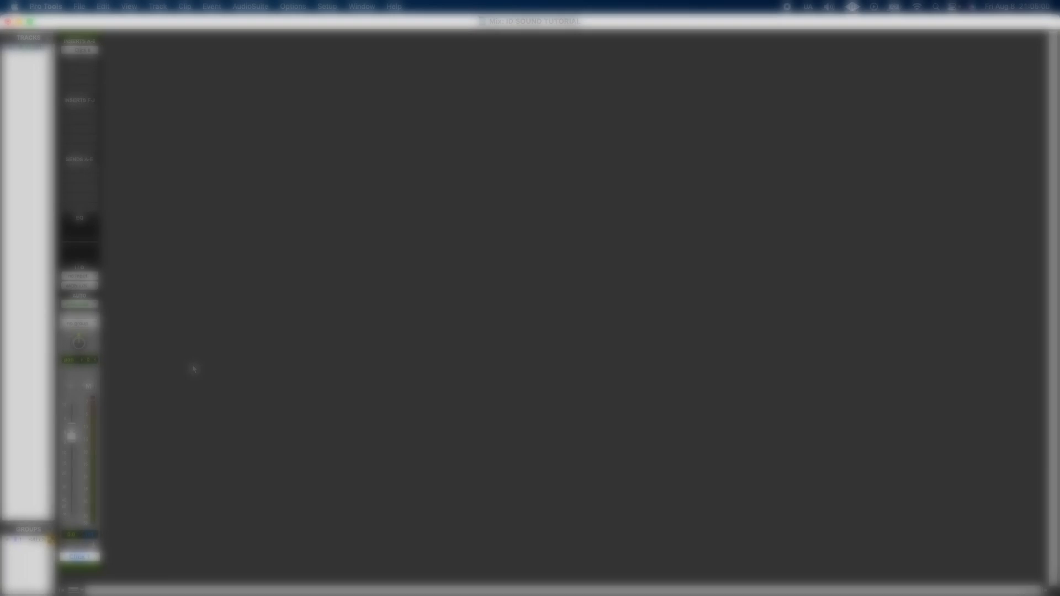
{"action": "key", "text": "super+equal"}
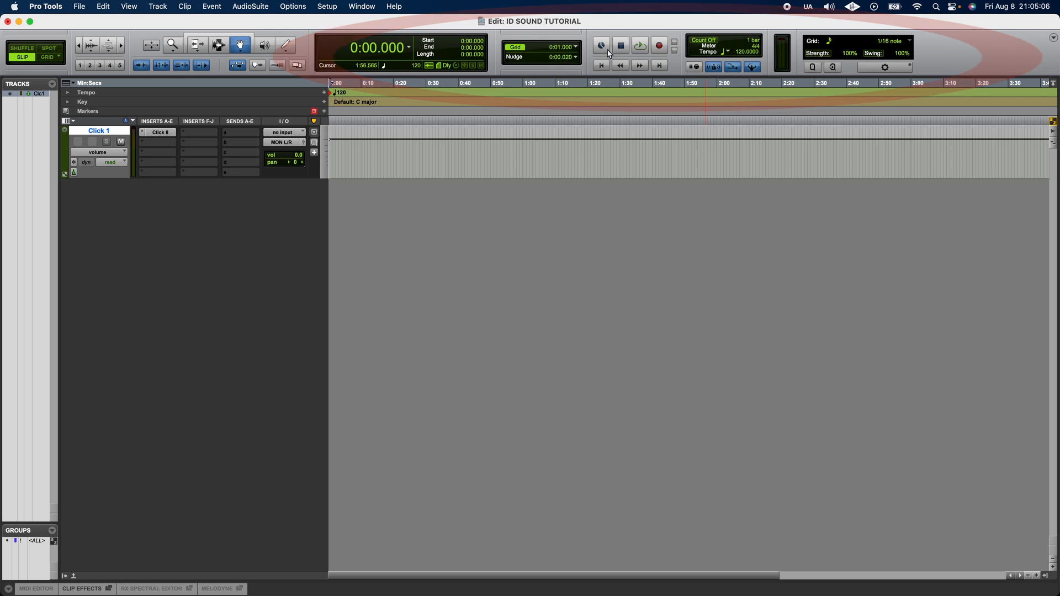
Step: Start playback of the session and stop it
{"action": "left_click", "coordinate": [642, 45]}
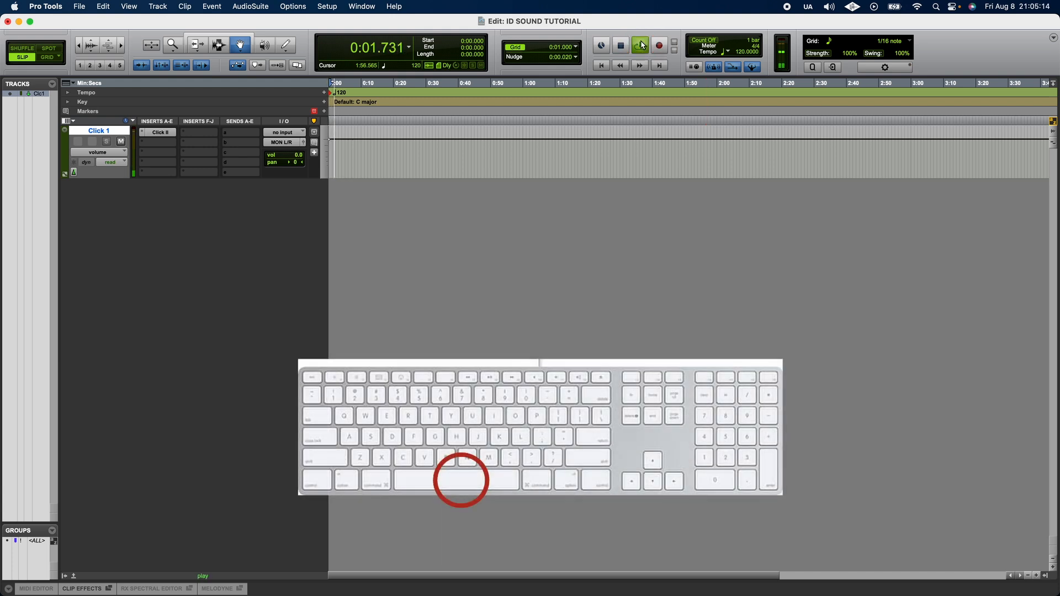
{"action": "left_click", "coordinate": [640, 43]}
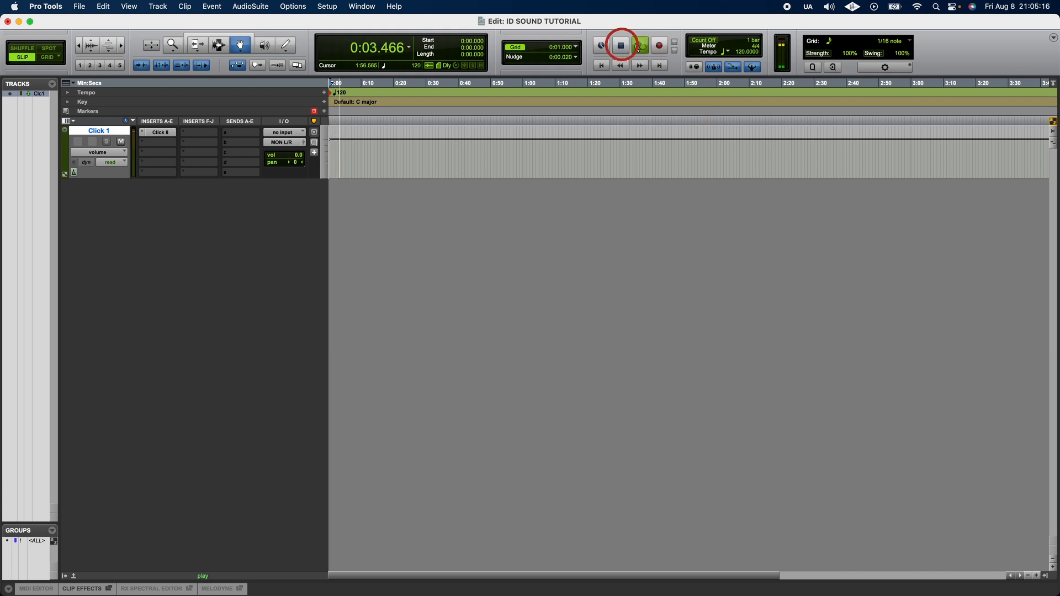
{"action": "left_click", "coordinate": [620, 49]}
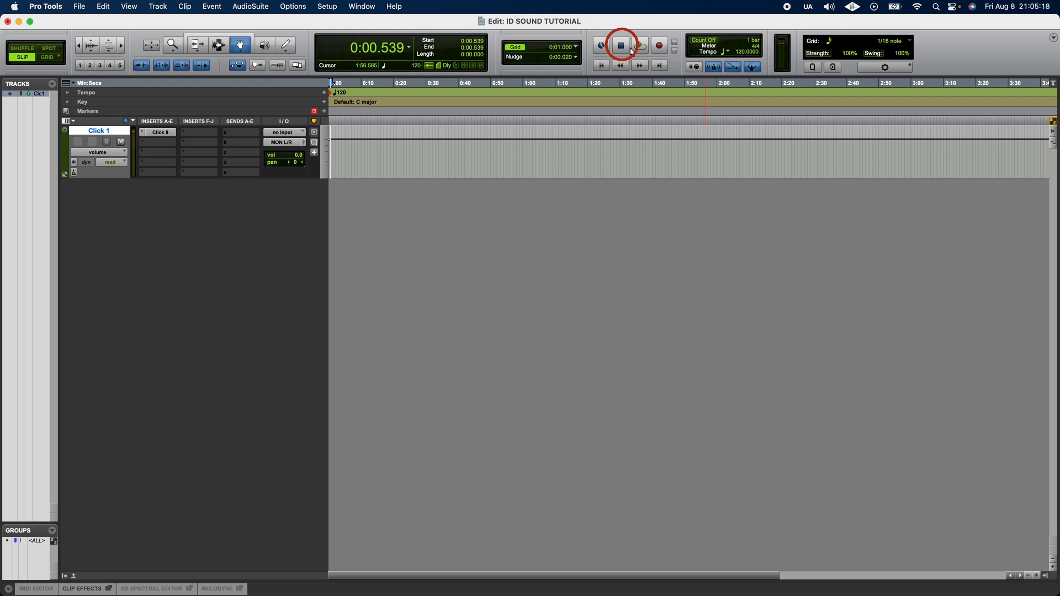
Step: Try to record by arming the transport and starting playback, acknowledging the alert
{"action": "left_click", "coordinate": [659, 48]}
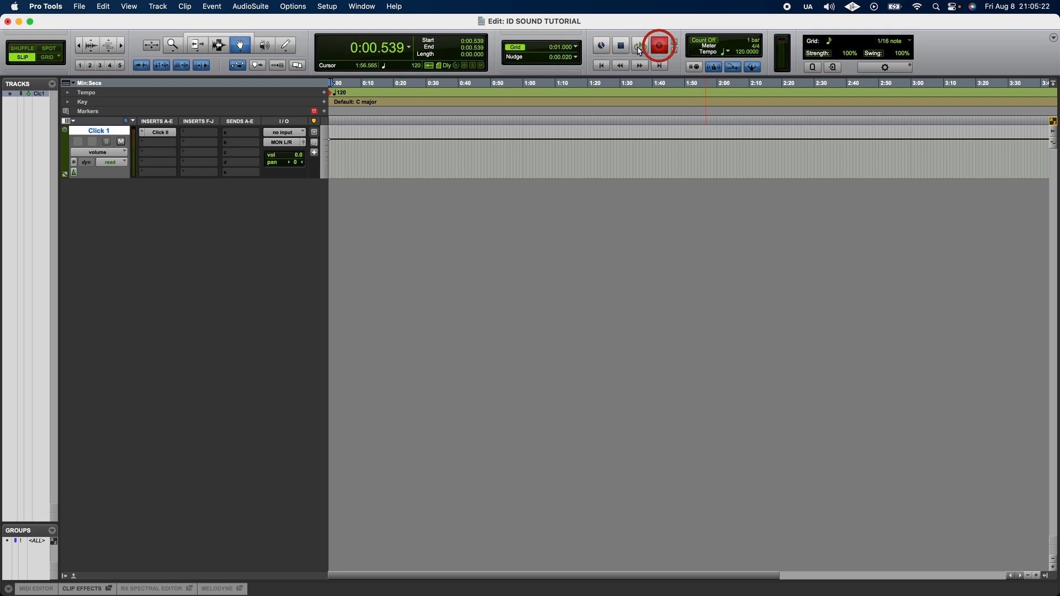
{"action": "left_click", "coordinate": [640, 48]}
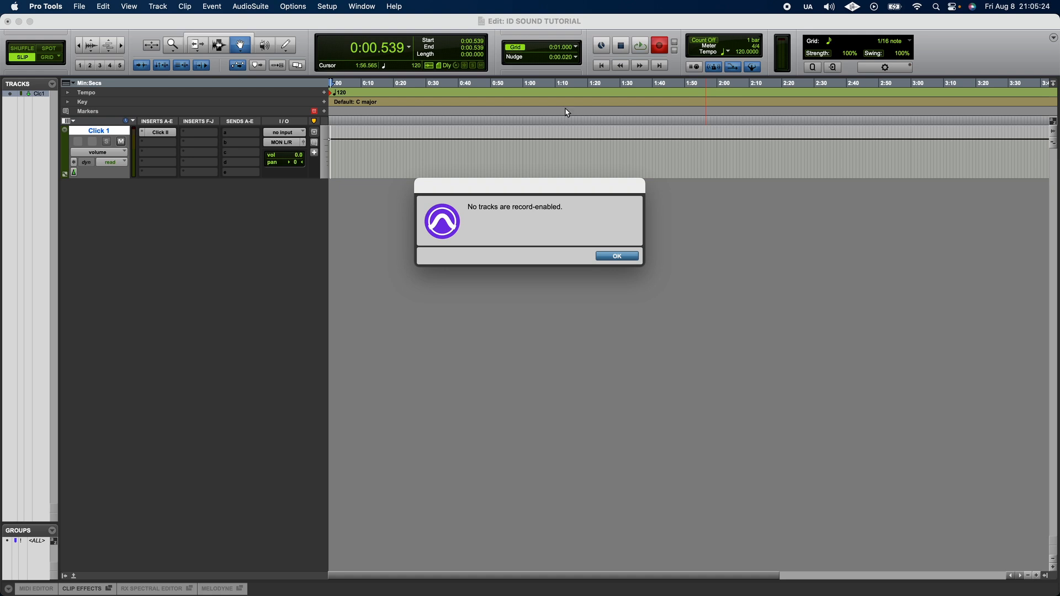
{"action": "left_click", "coordinate": [619, 255]}
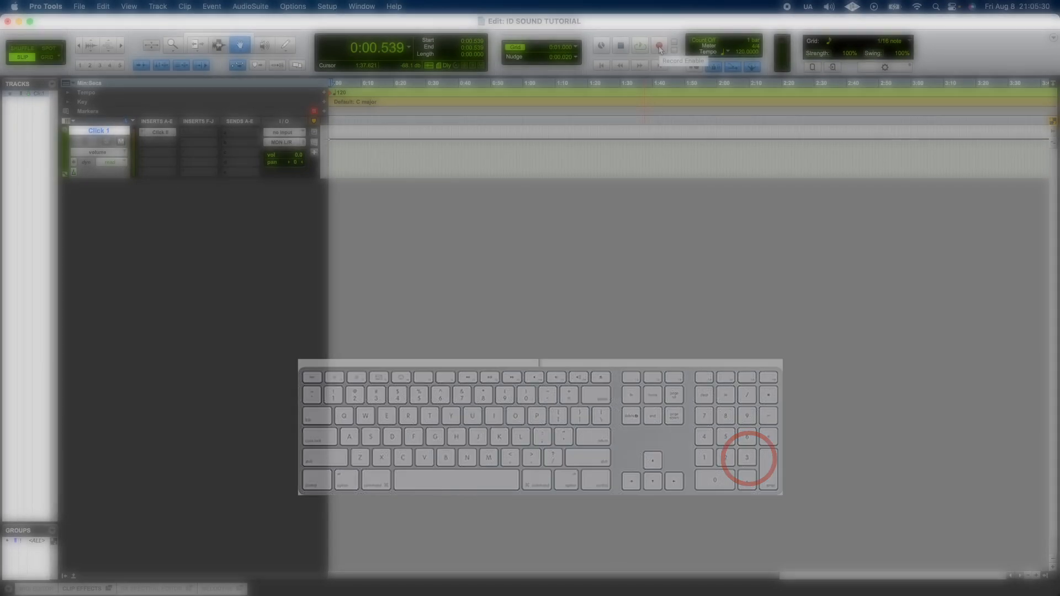
Step: Return the playhead to zero, move it forward by one second, and rewind it to the start
{"action": "left_click", "coordinate": [601, 67]}
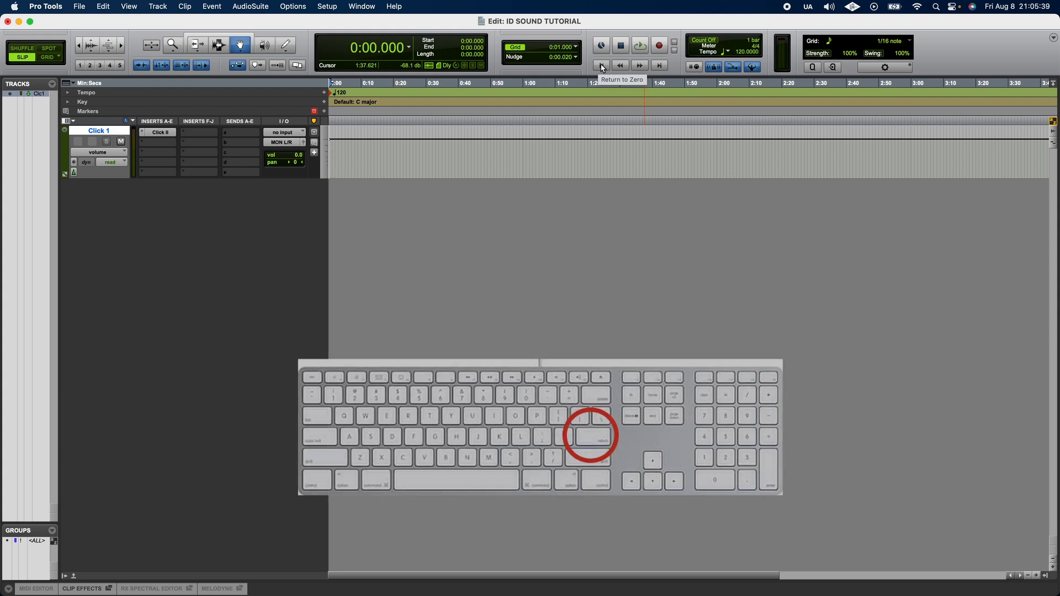
{"action": "left_click", "coordinate": [641, 66]}
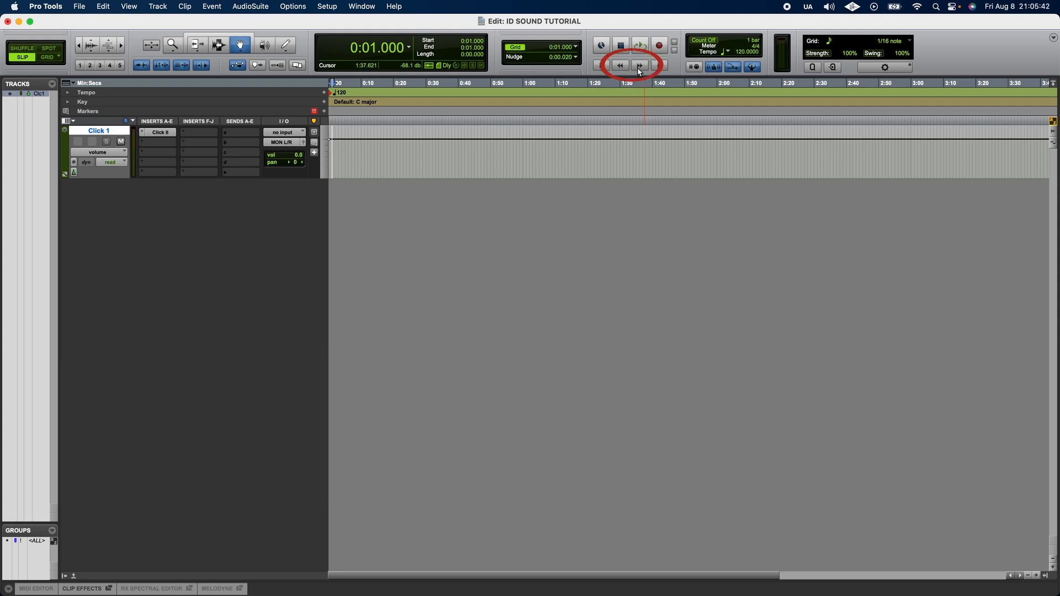
{"action": "left_click", "coordinate": [640, 67]}
{"action": "left_click", "coordinate": [621, 66]}
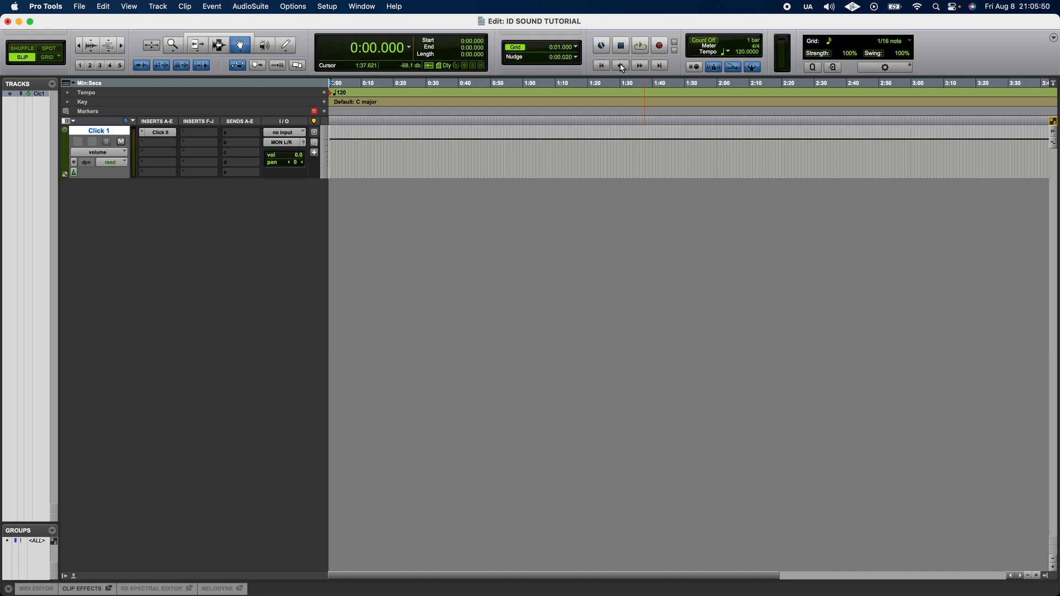
Step: Lower the session tempo to 119 BPM and cancel the Meter Change dialog
{"action": "left_click_drag", "start_coordinate": [741, 51], "coordinate": [754, 51]}
{"action": "left_click", "coordinate": [754, 48]}
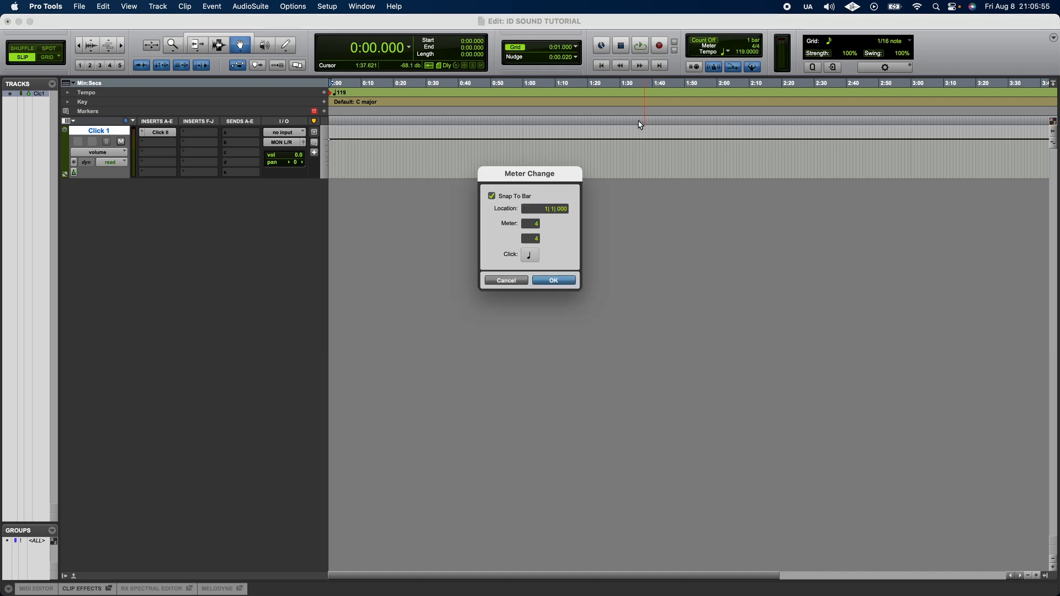
{"action": "left_click", "coordinate": [507, 281]}
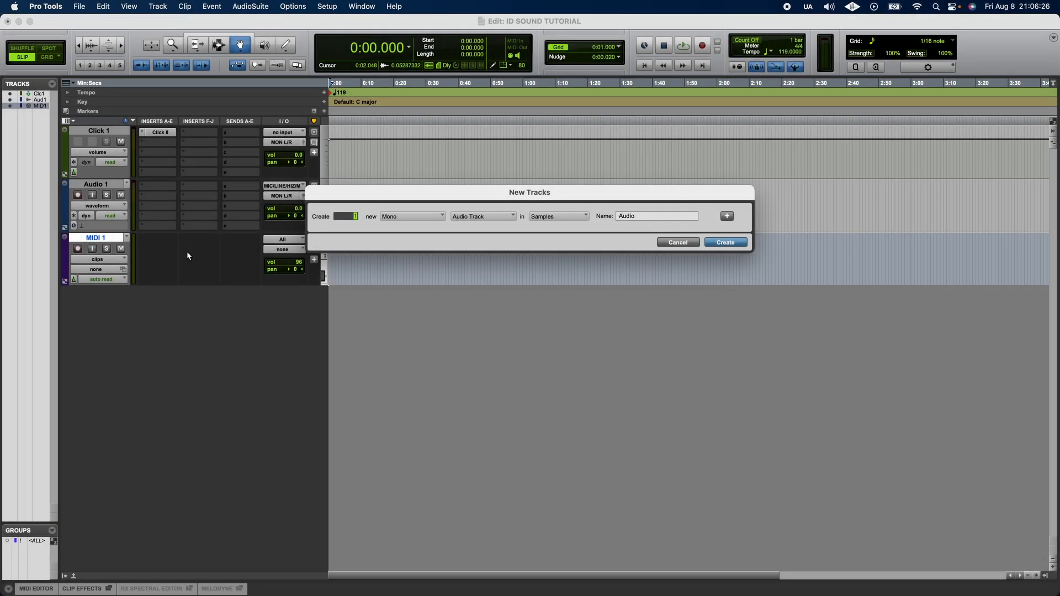
Step: Create a new mono Instrument track through the New Tracks dialog
{"action": "key", "text": "super+Down"}
{"action": "key", "text": "super+Down"}
{"action": "key", "text": "super+Down"}
{"action": "key", "text": "super+Down"}
{"action": "key", "text": "super+Down"}
{"action": "key", "text": "Return"}
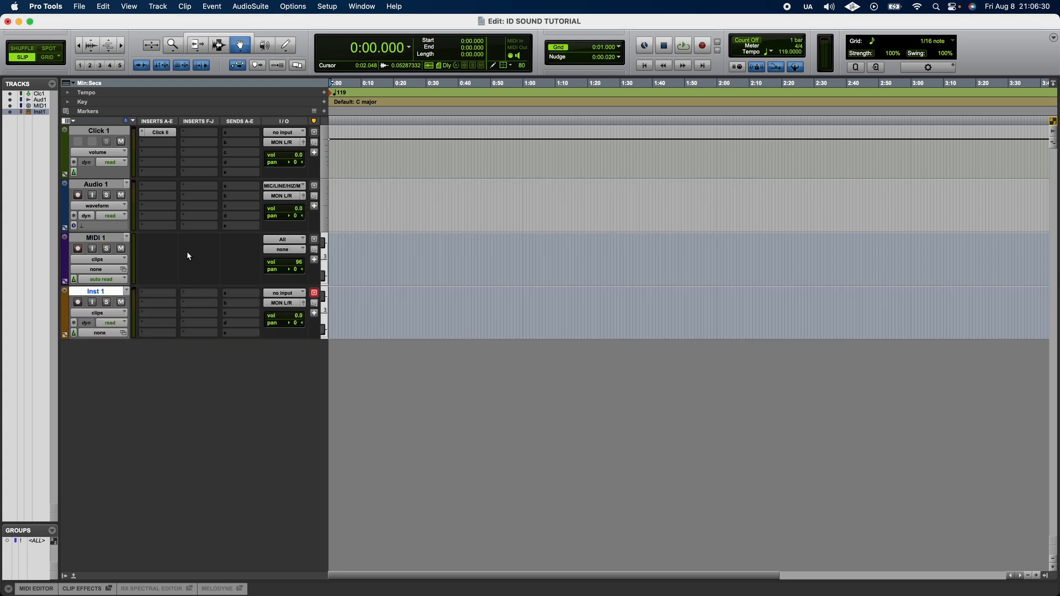
Step: Open the New Tracks dialog, choose a track type and create a new track
{"action": "left_click", "coordinate": [158, 5]}
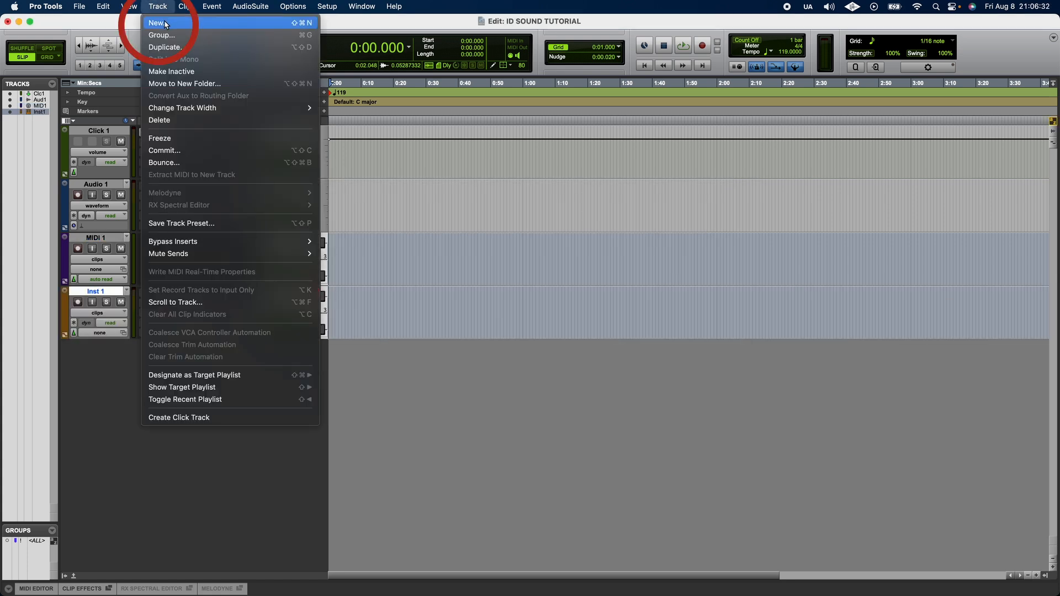
{"action": "left_click", "coordinate": [166, 18]}
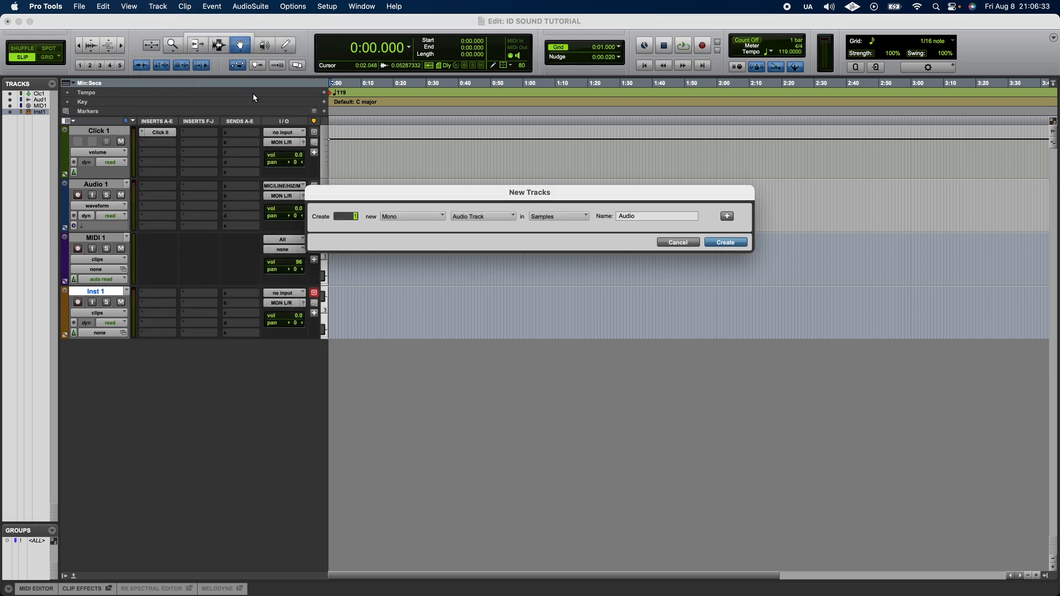
{"action": "left_click", "coordinate": [433, 217]}
{"action": "left_click", "coordinate": [452, 216]}
{"action": "left_click", "coordinate": [489, 216]}
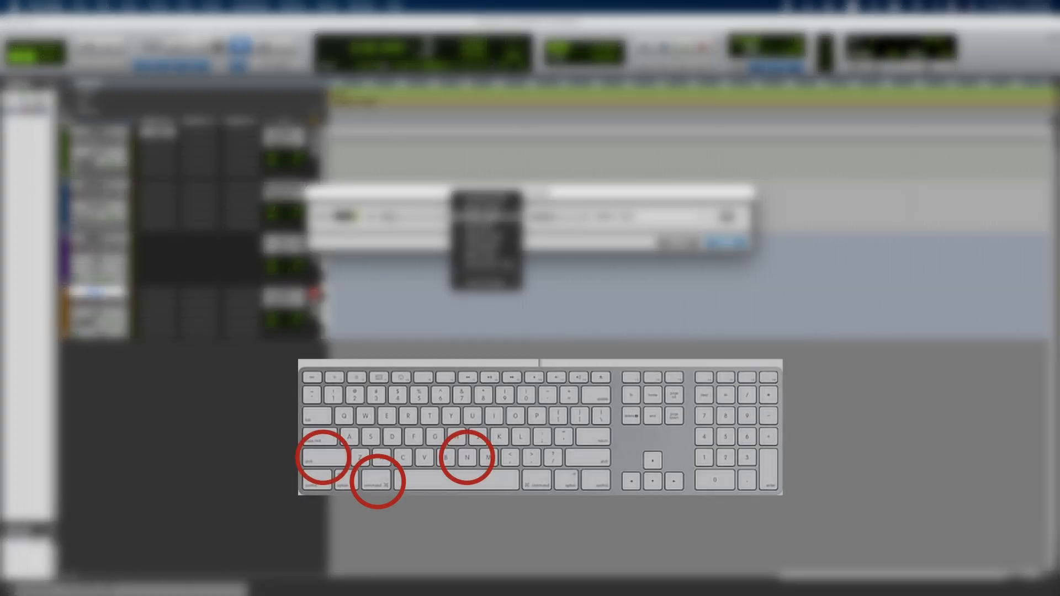
{"action": "left_click", "coordinate": [488, 228]}
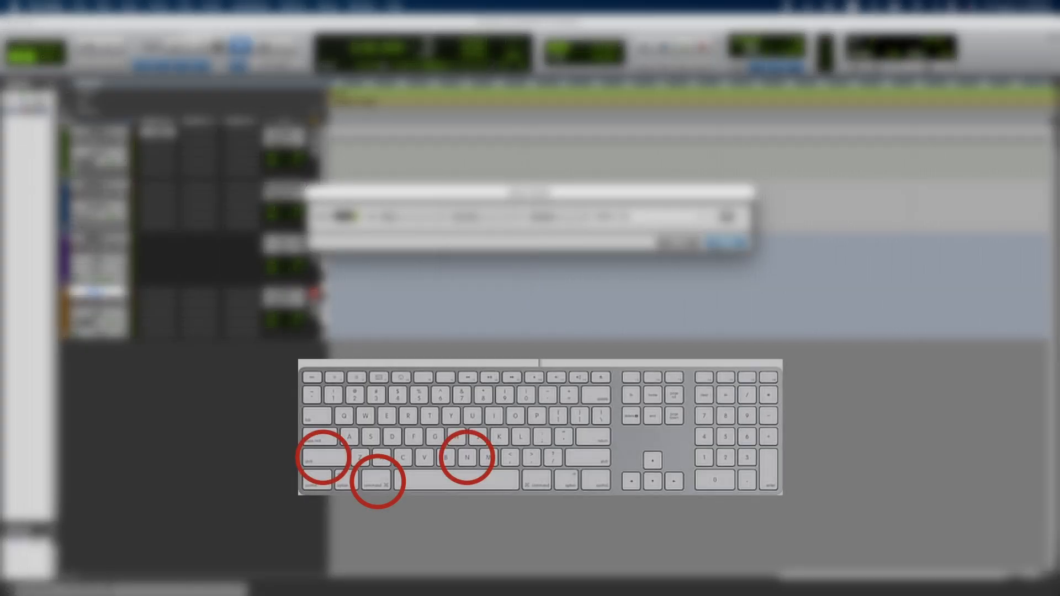
{"action": "left_click", "coordinate": [725, 242]}
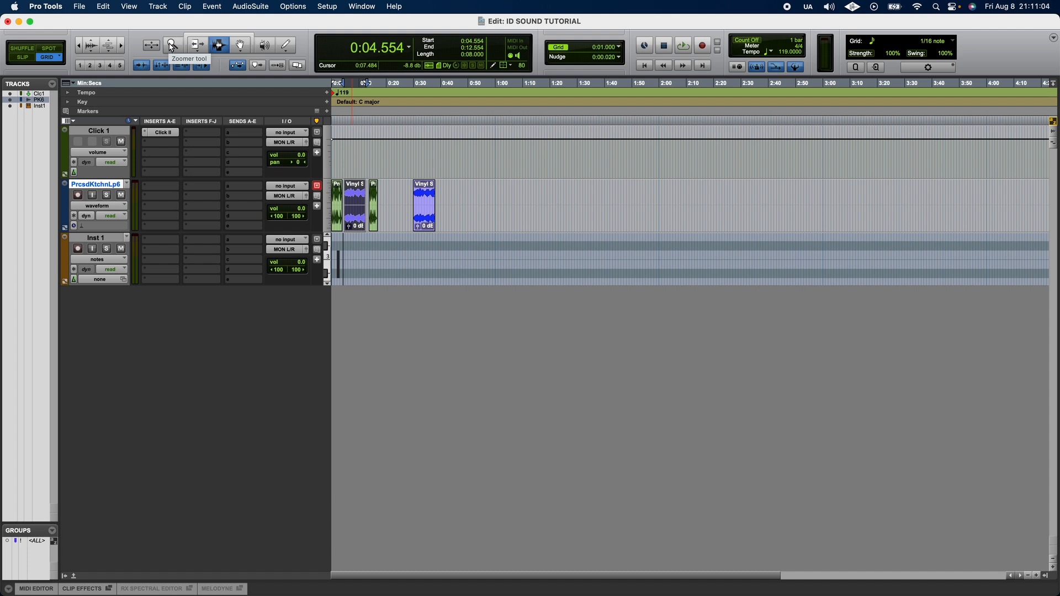
Step: Zoom in on the audio clips with the Zoomer tool and zoom back out
{"action": "left_click", "coordinate": [173, 48]}
{"action": "left_click_drag", "start_coordinate": [343, 207], "coordinate": [449, 214]}
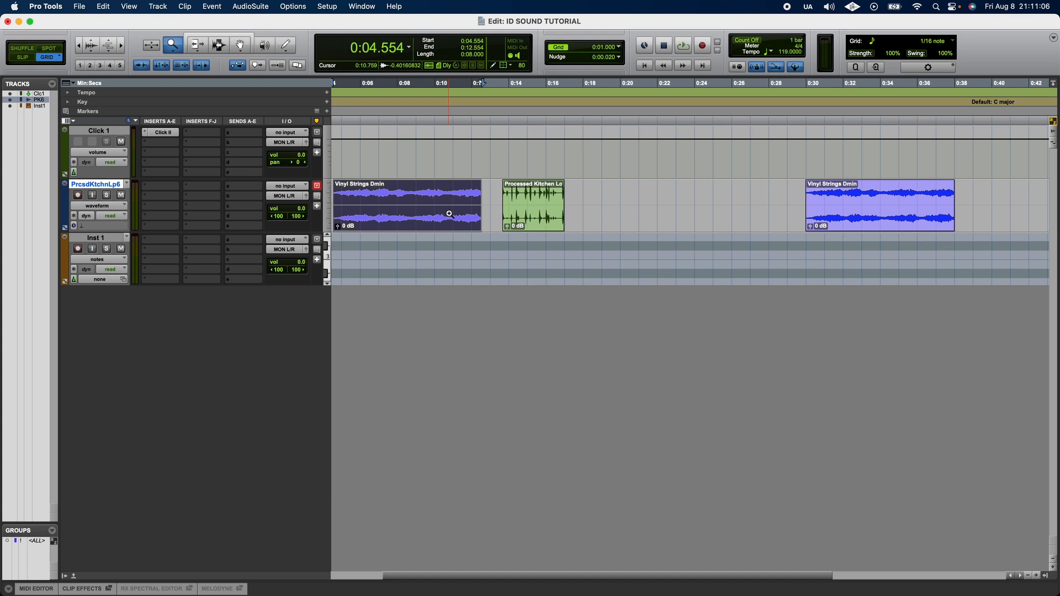
{"action": "left_click", "coordinate": [416, 210], "text": "alt"}
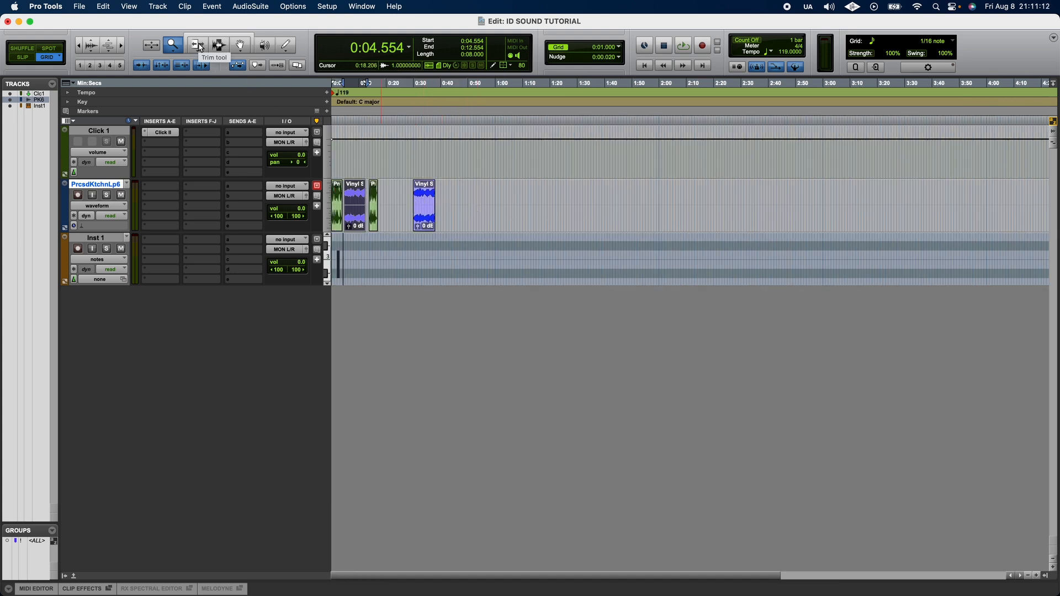
Step: Trim the edge of the last Vinyl Strings clip with the Trim tool
{"action": "left_click", "coordinate": [200, 48]}
{"action": "mouse_move", "coordinate": [415, 215]}
{"action": "left_mouse_down"}
{"action": "mouse_move", "coordinate": [432, 215]}
{"action": "mouse_move", "coordinate": [419, 209]}
{"action": "left_mouse_up"}
{"action": "left_click", "coordinate": [219, 46]}
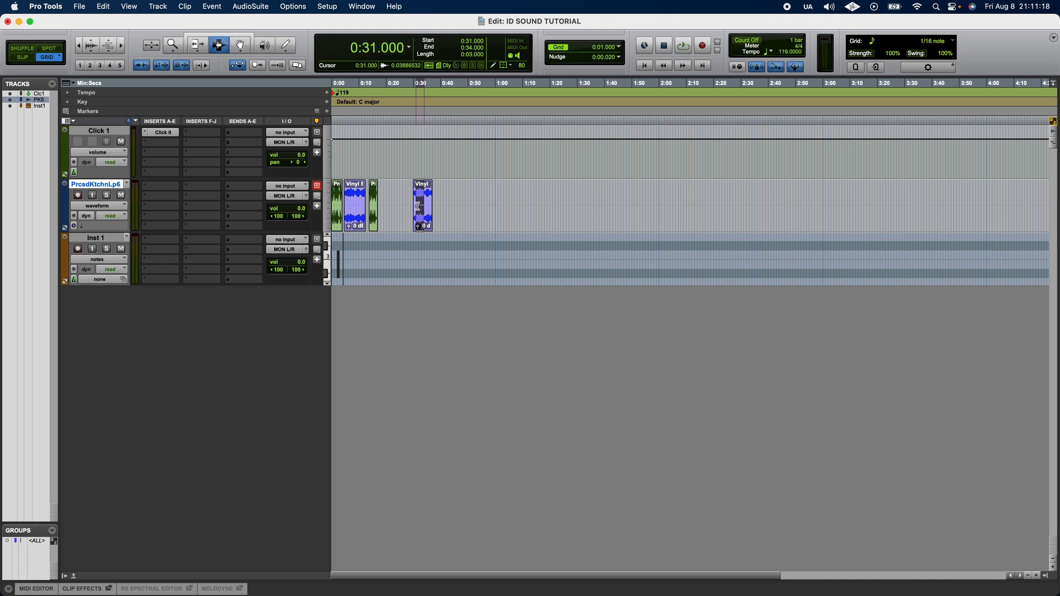
Step: Move the last Vinyl Strings clip slightly earlier with the Grabber tool
{"action": "left_click", "coordinate": [243, 47]}
{"action": "left_click_drag", "start_coordinate": [429, 214], "coordinate": [414, 198]}
Step: Draw a dip in the Click 1 track's volume automation with the Pencil tool
{"action": "left_click", "coordinate": [271, 48]}
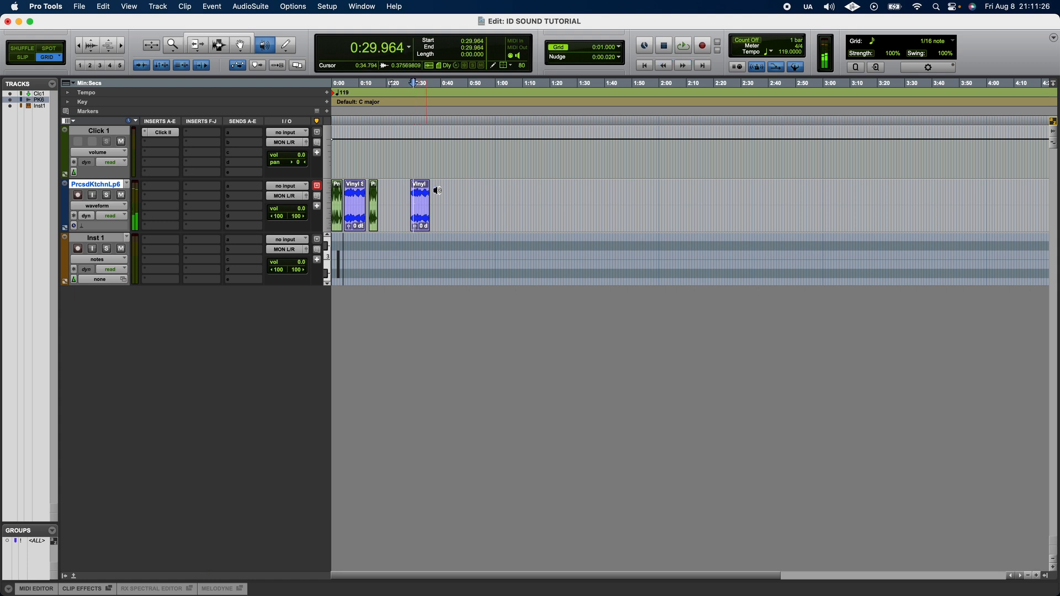
{"action": "left_click", "coordinate": [285, 46]}
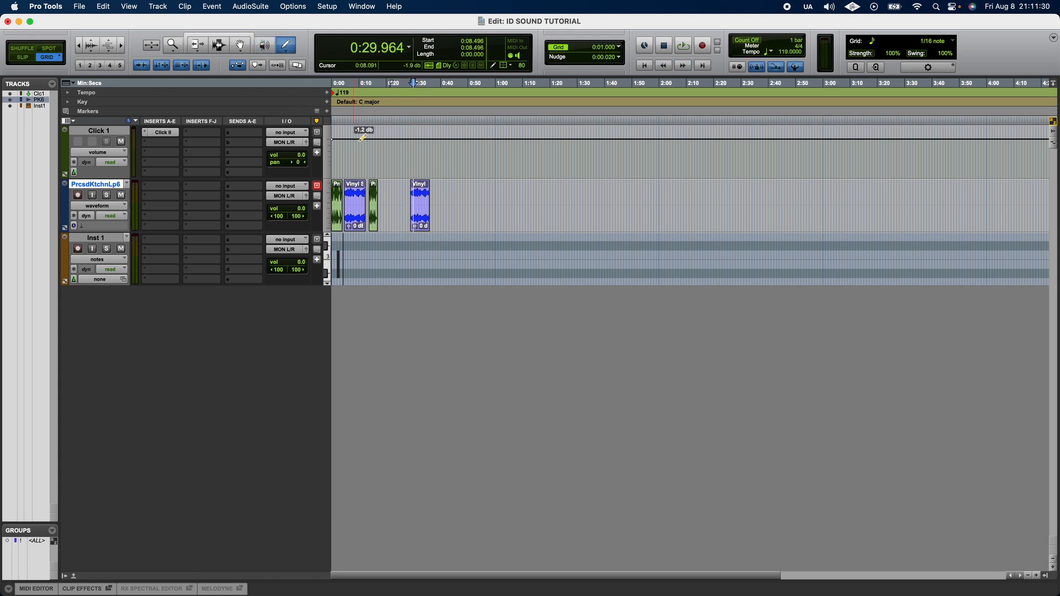
{"action": "mouse_move", "coordinate": [355, 140]}
{"action": "left_mouse_down"}
{"action": "mouse_move", "coordinate": [393, 156]}
{"action": "mouse_move", "coordinate": [414, 140]}
{"action": "left_mouse_up"}
Step: Zoom the timeline in and out using the keyboard zoom shortcuts
{"action": "key", "text": "t"}
{"action": "key", "text": "t"}
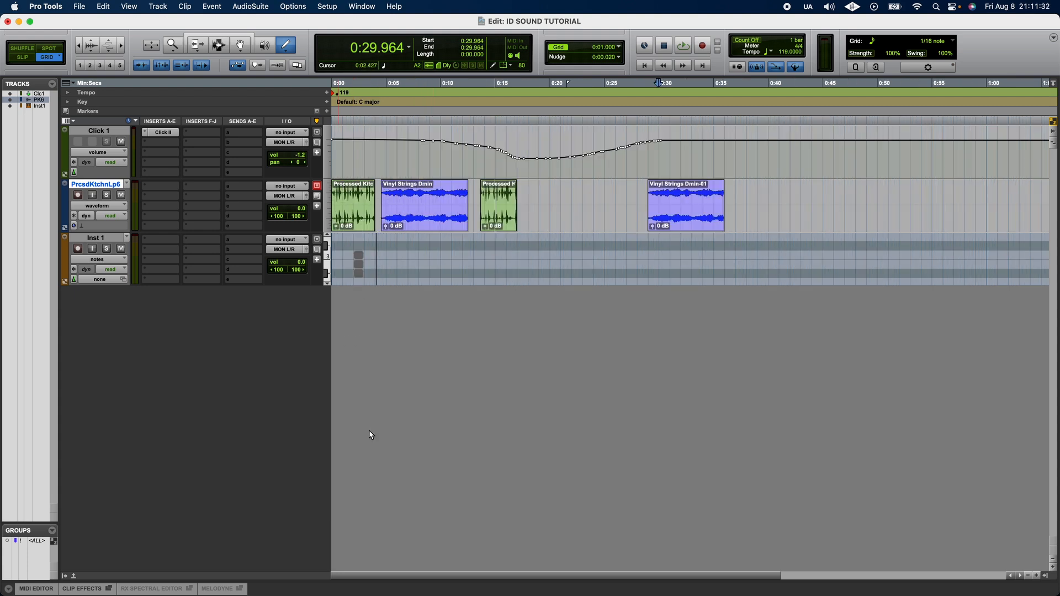
{"action": "key", "text": "t"}
{"action": "key", "text": "r"}
Step: Select the Inst 1 track and cycle through the edit tools with their function-key shortcuts
{"action": "left_click", "coordinate": [349, 273]}
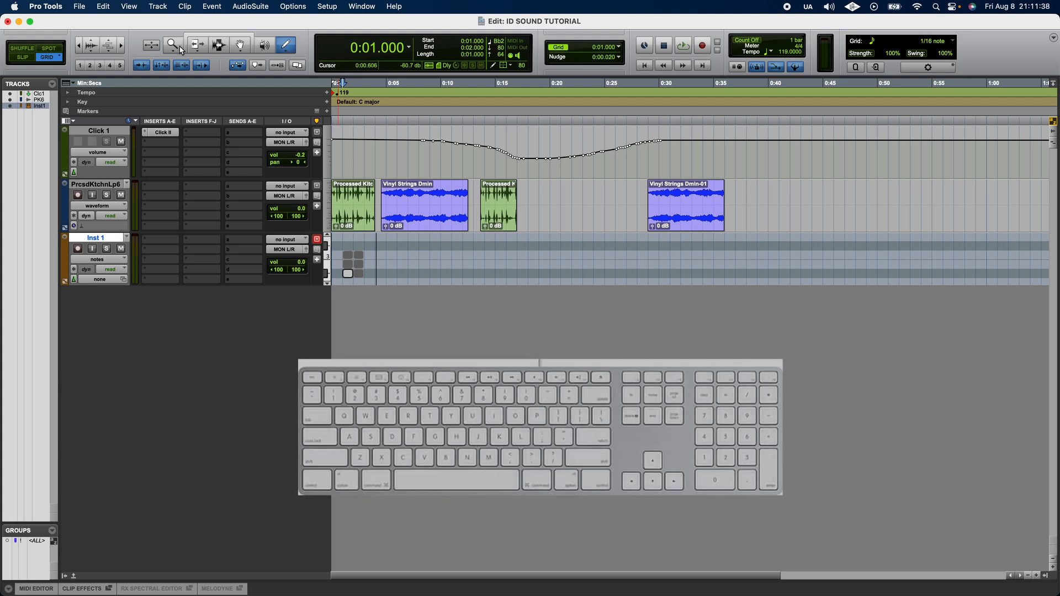
{"action": "key", "text": "F5"}
{"action": "key", "text": "F6"}
{"action": "key", "text": "F7"}
{"action": "key", "text": "F8"}
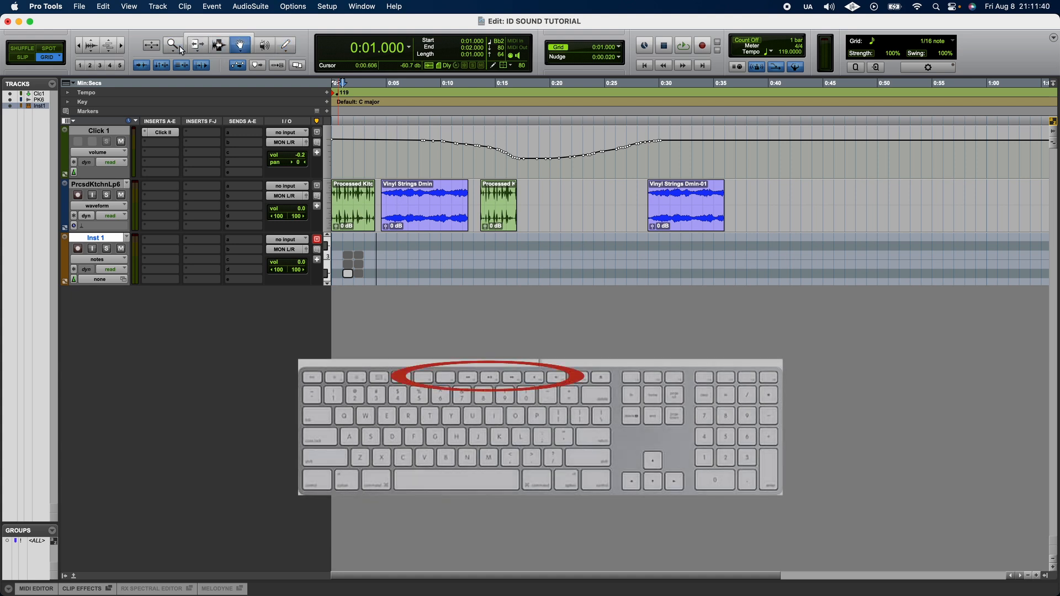
{"action": "key", "text": "F9"}
Step: Cycle through the edit tools with the Command-number shortcuts and enable the Smart Tool
{"action": "key", "text": "super+2"}
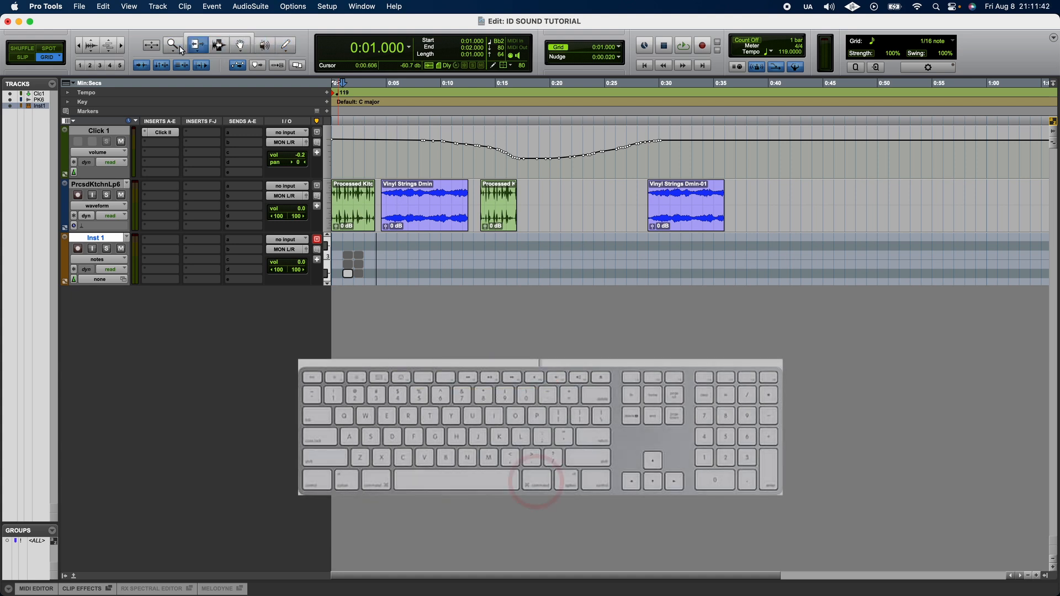
{"action": "key", "text": "super+3"}
{"action": "key", "text": "super+4"}
{"action": "key", "text": "super+5"}
{"action": "key", "text": "super+6"}
{"action": "key", "text": "super+2"}
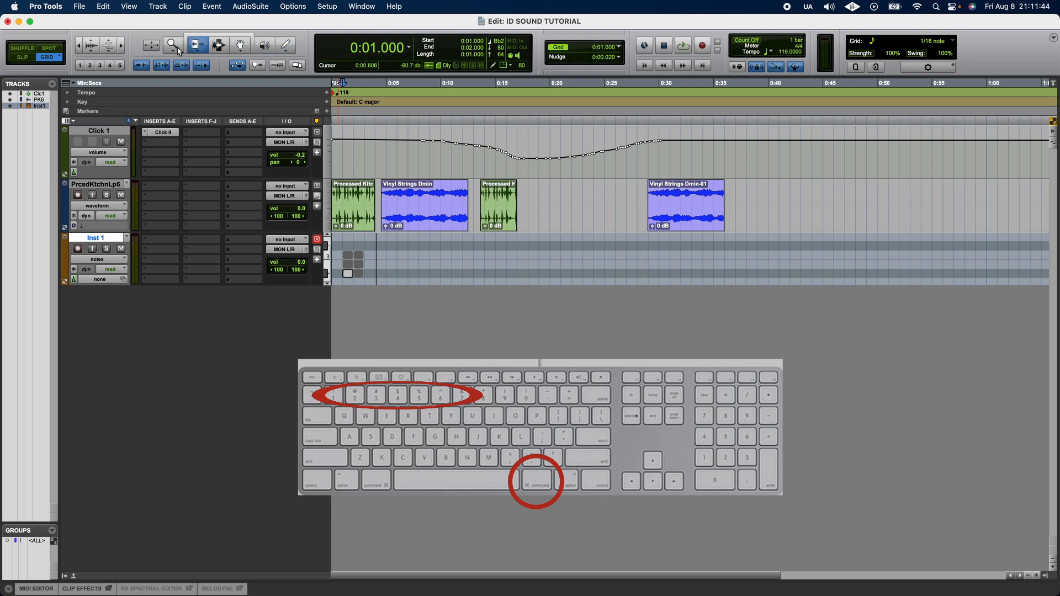
{"action": "key", "text": "super+1"}
{"action": "left_click", "coordinate": [226, 36]}
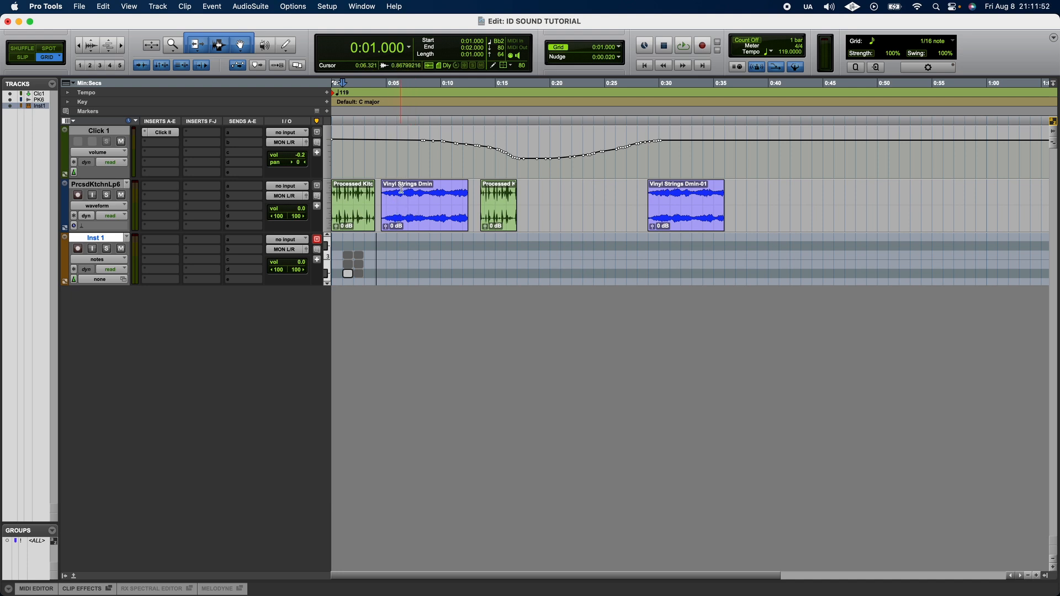
Step: Use the Smart Tool to select part of the Vinyl Strings clip and move the clip earlier
{"action": "left_click_drag", "start_coordinate": [382, 201], "coordinate": [434, 198]}
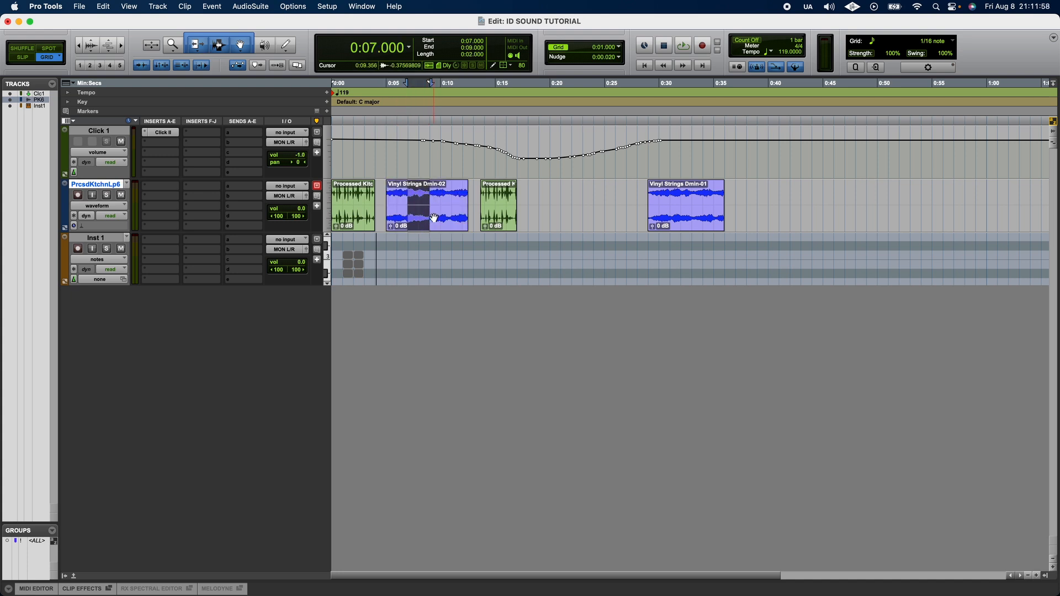
{"action": "left_click", "coordinate": [438, 218]}
{"action": "left_click_drag", "start_coordinate": [438, 218], "coordinate": [427, 218]}
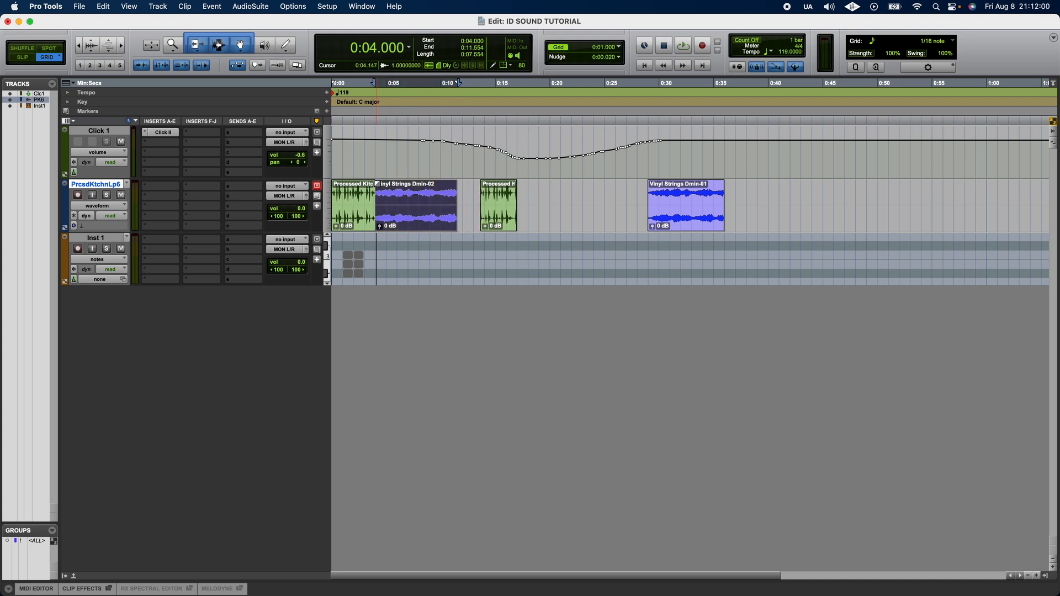
Step: Add a fade-in and a fade-out at the Vinyl Strings clip's corners with the Smart Tool
{"action": "left_click_drag", "start_coordinate": [377, 184], "coordinate": [384, 185]}
{"action": "left_click_drag", "start_coordinate": [456, 185], "coordinate": [439, 188]}
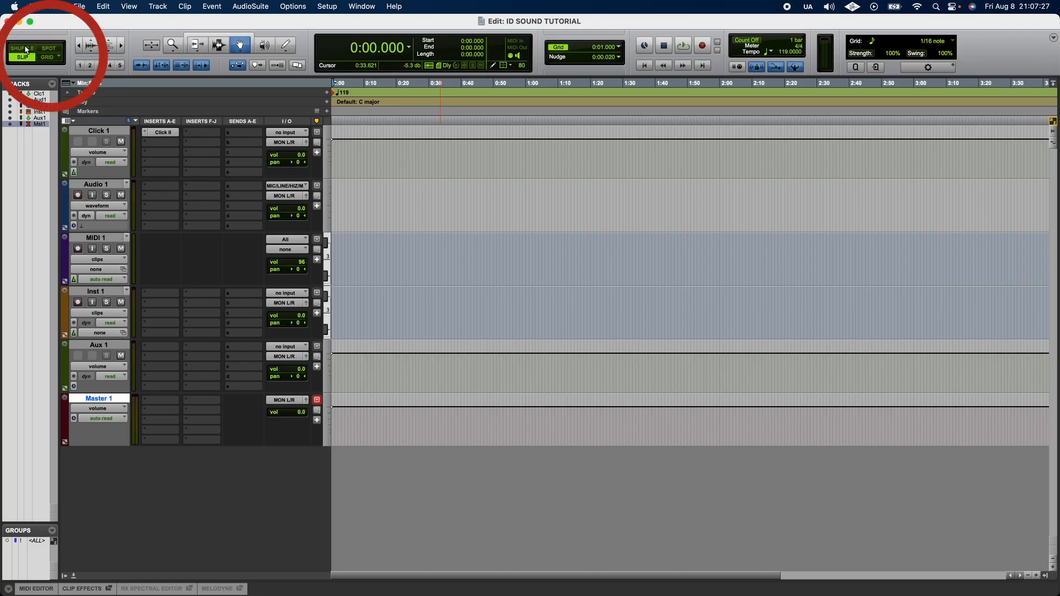
Step: Switch to Shuffle mode and rearrange the clips on the audio track by dragging and deleting
{"action": "left_click", "coordinate": [32, 49]}
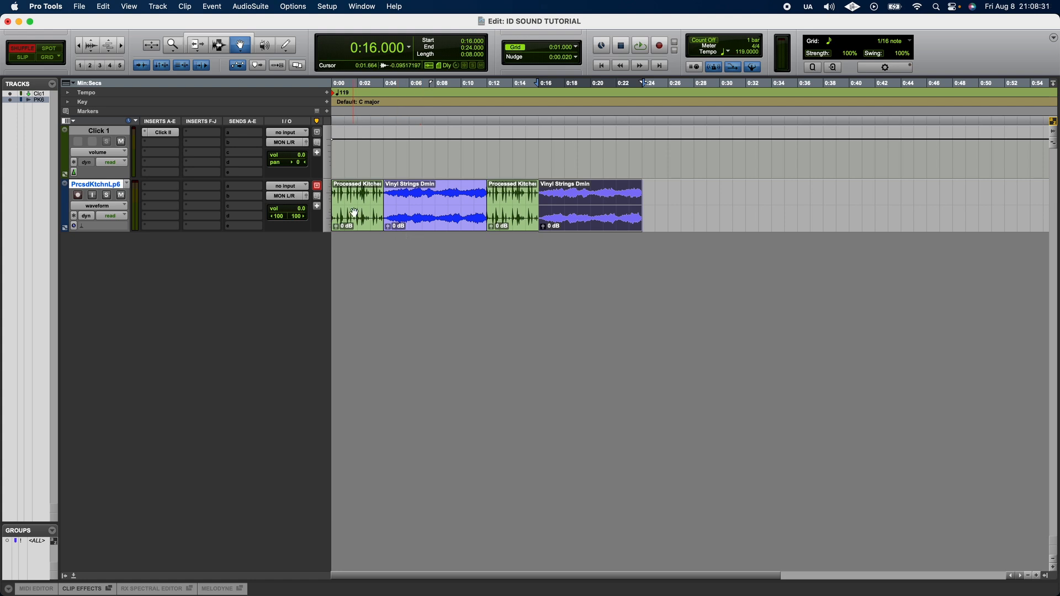
{"action": "left_click_drag", "start_coordinate": [355, 212], "coordinate": [460, 219]}
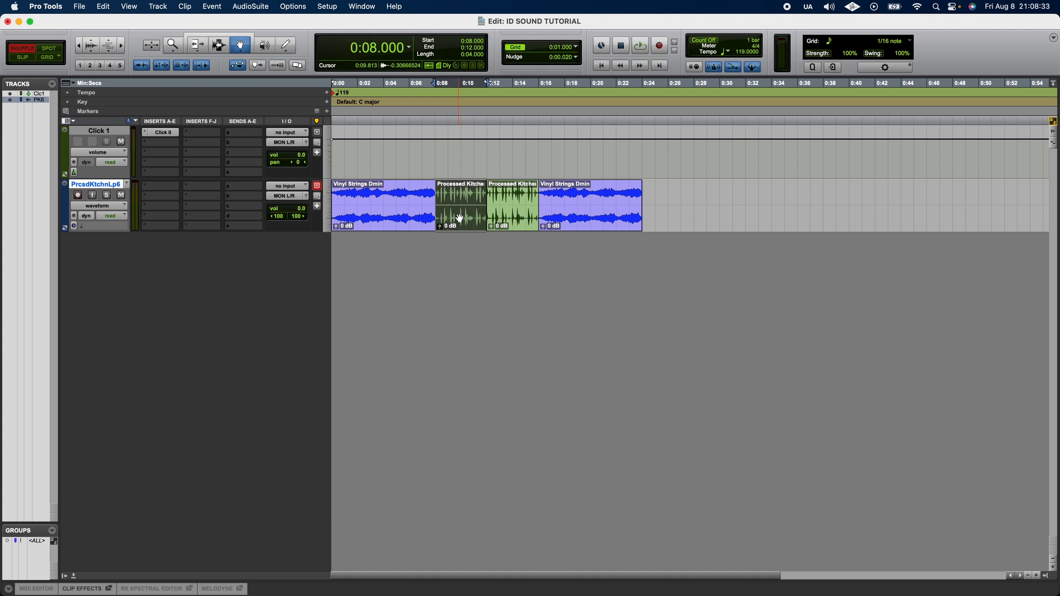
{"action": "key", "text": "Delete"}
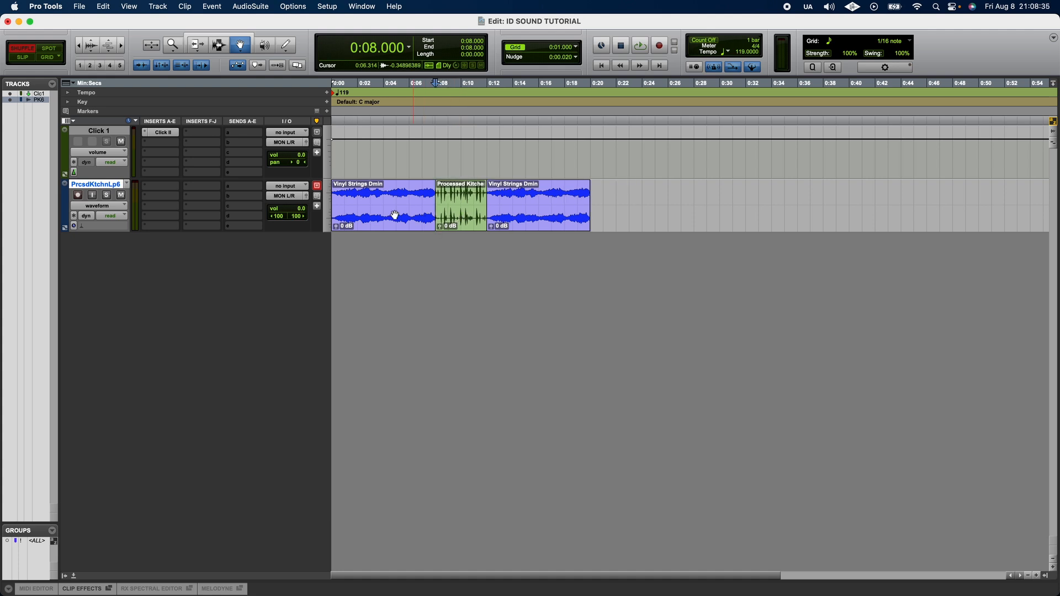
{"action": "left_click_drag", "start_coordinate": [454, 207], "coordinate": [358, 204]}
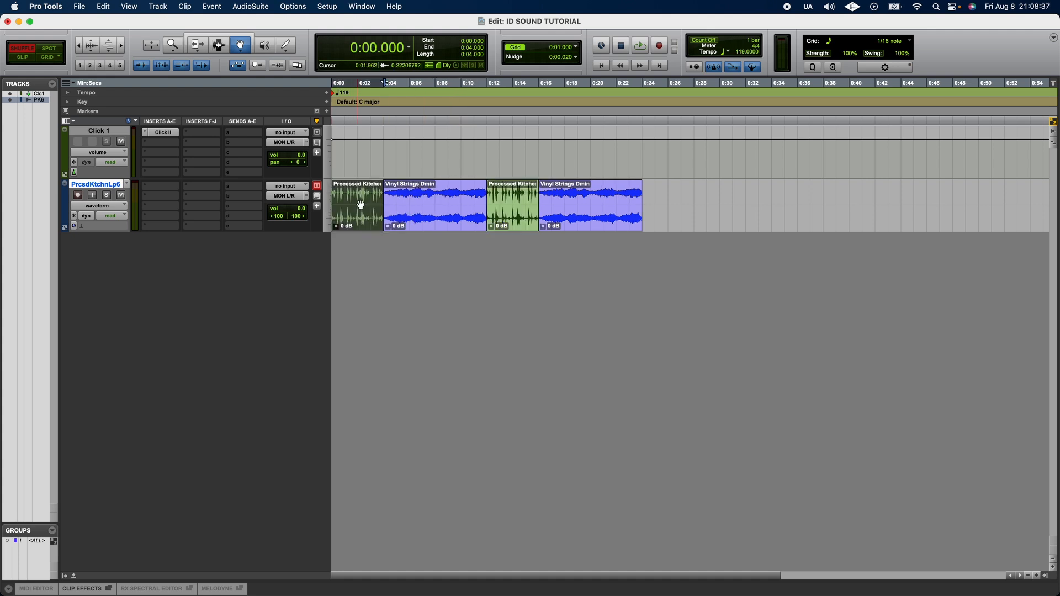
Step: Delete the first Vinyl Strings Dmin clip in Shuffle mode and undo the deletion
{"action": "left_click", "coordinate": [412, 206]}
{"action": "key", "text": "Delete"}
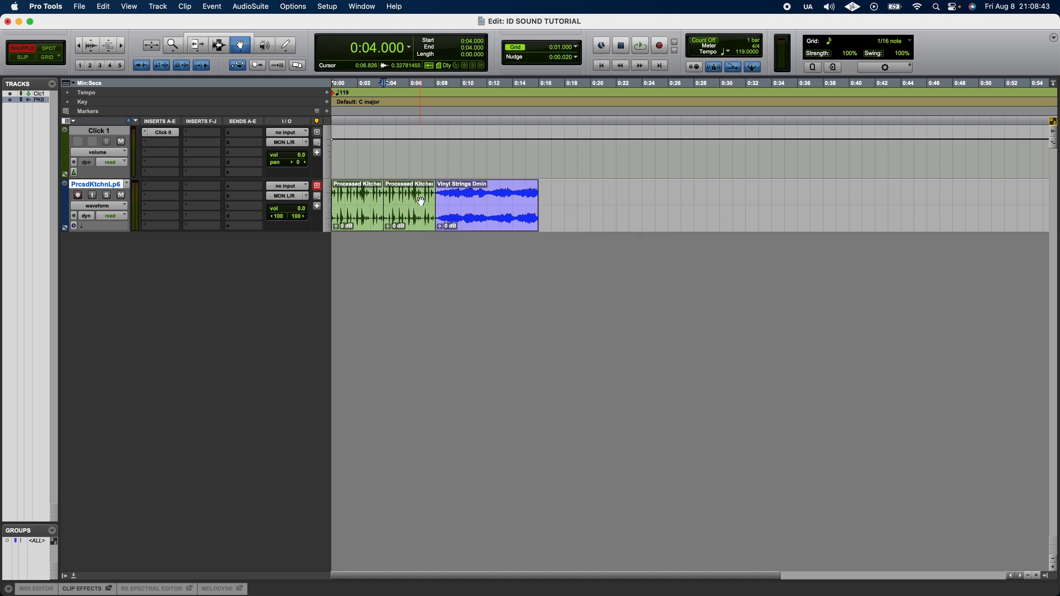
{"action": "key", "text": "super+z"}
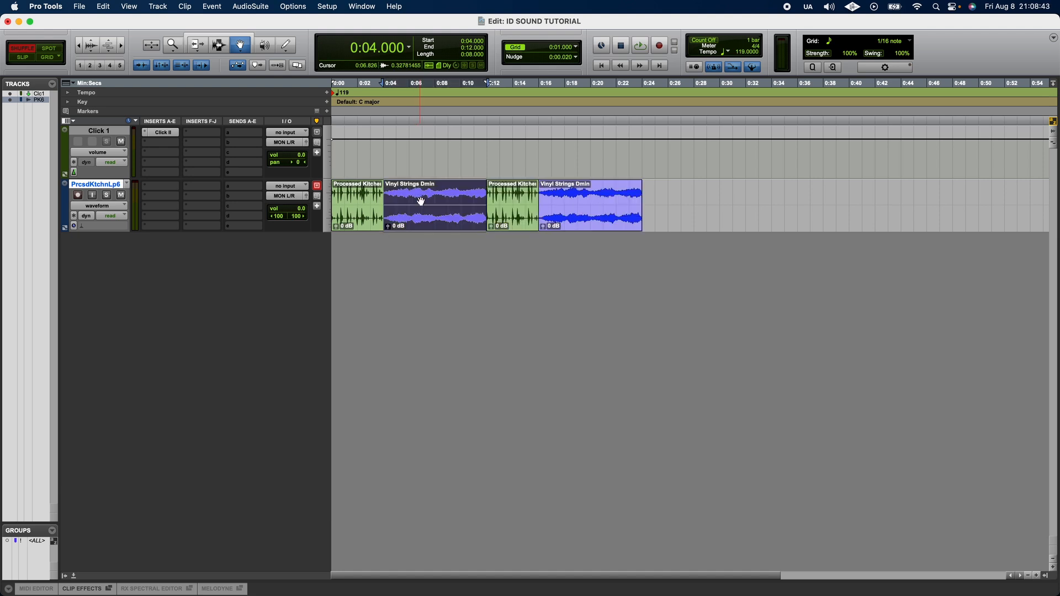
Step: Switch to Slip mode and drag the later clips freely to open gaps between them
{"action": "left_click", "coordinate": [21, 58]}
{"action": "left_click_drag", "start_coordinate": [558, 199], "coordinate": [596, 205]}
{"action": "left_click_drag", "start_coordinate": [524, 209], "coordinate": [545, 215]}
{"action": "left_click", "coordinate": [453, 215]}
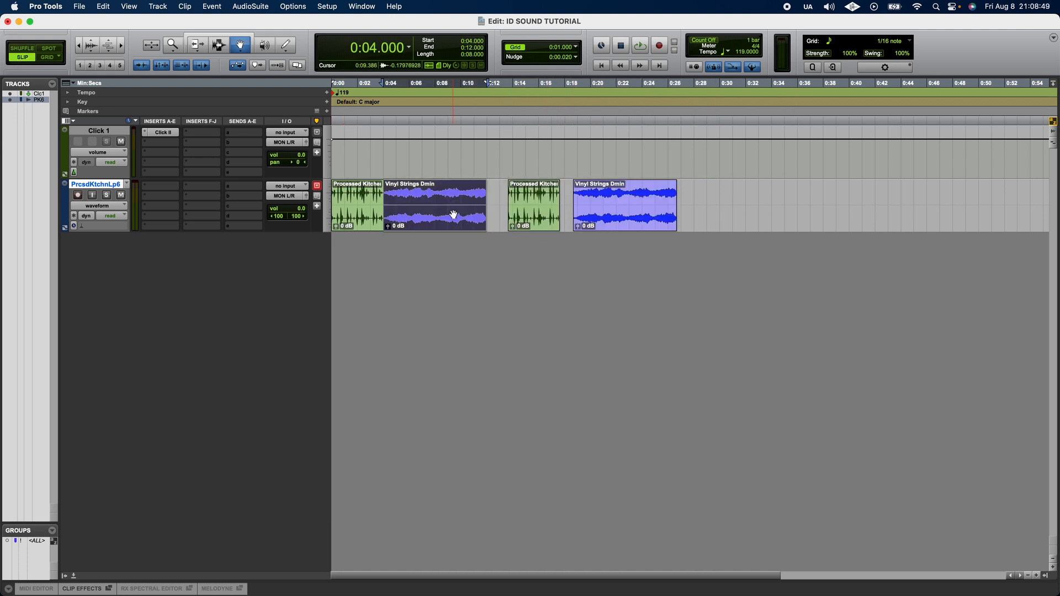
{"action": "left_click_drag", "start_coordinate": [453, 214], "coordinate": [462, 214]}
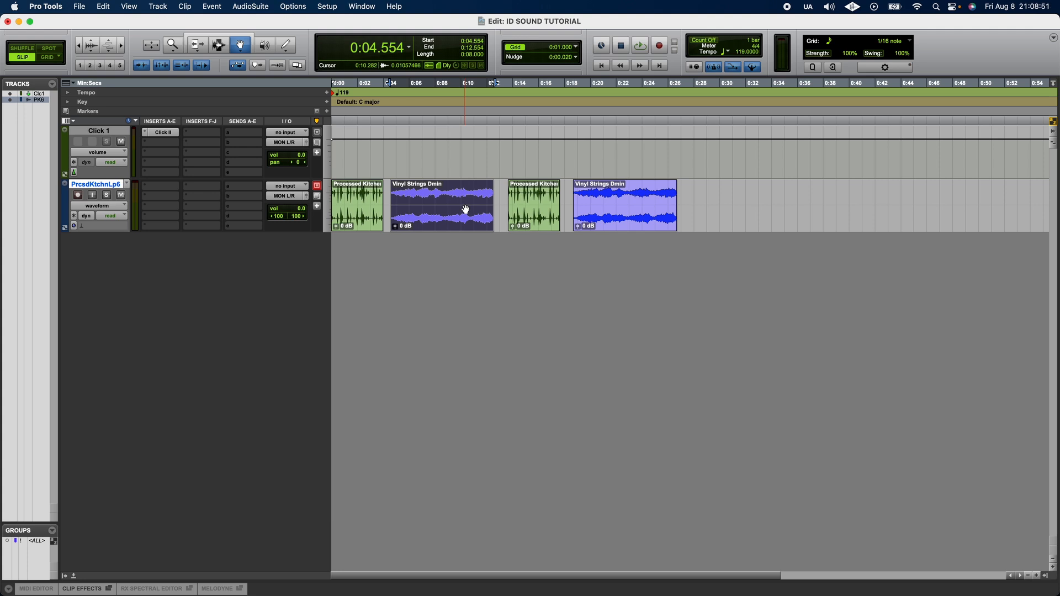
Step: Switch to Grid mode and snap the last Vinyl Strings Dmin clip to start at 0:18
{"action": "left_click", "coordinate": [49, 58]}
{"action": "left_click_drag", "start_coordinate": [647, 212], "coordinate": [601, 201]}
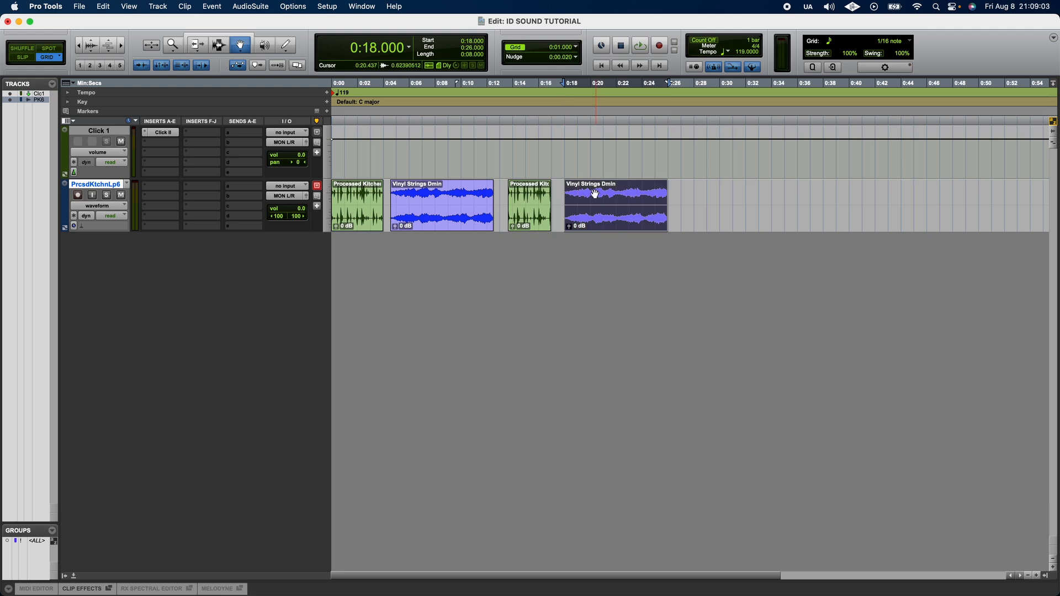
Step: Switch to Spot mode and set the last Vinyl Strings Dmin clip's start to 0:30.000 in the Spot Dialog
{"action": "left_click", "coordinate": [50, 48]}
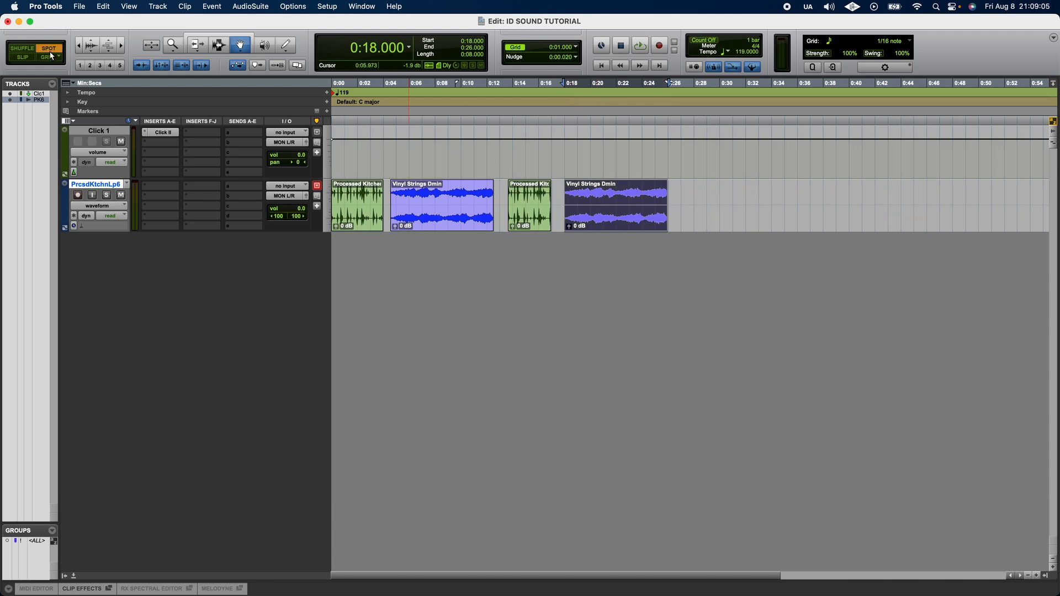
{"action": "left_click", "coordinate": [572, 224]}
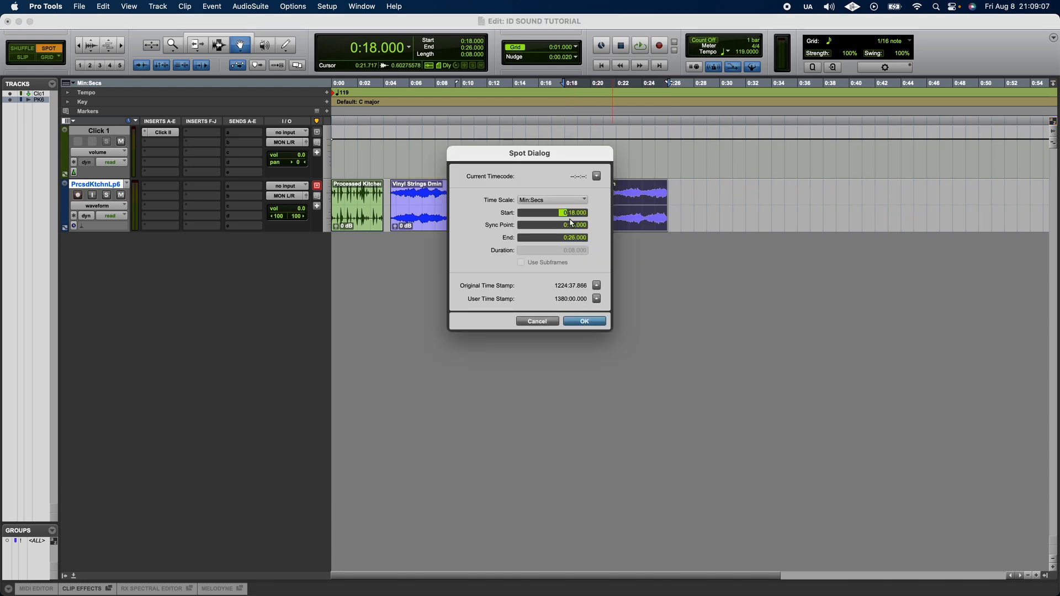
{"action": "left_click", "coordinate": [573, 213]}
{"action": "key", "text": "Return"}
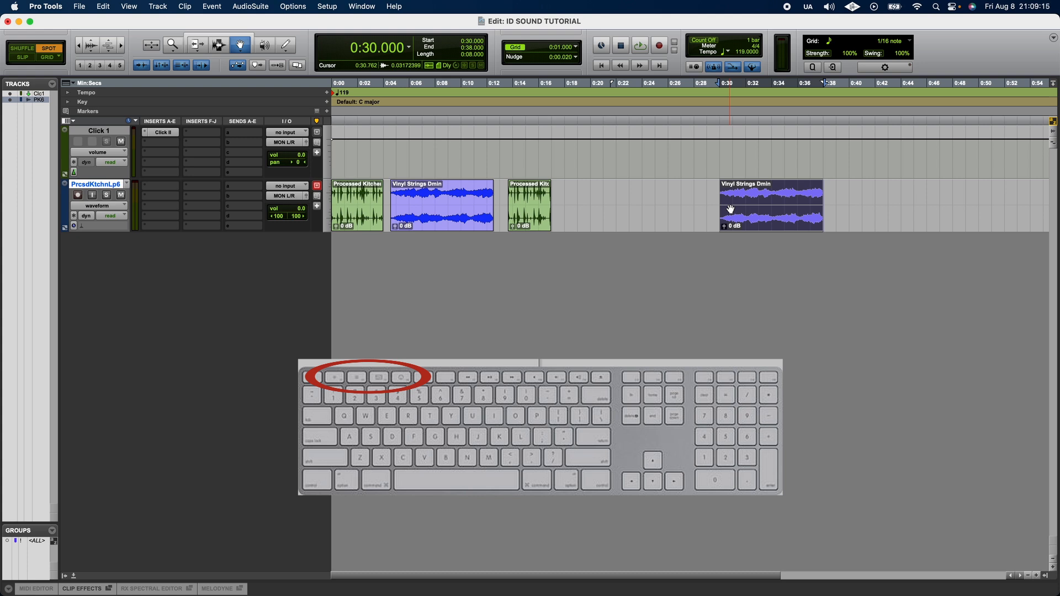
Step: Switch to Grid mode with the edit-mode keyboard shortcuts and adjust the horizontal zoom
{"action": "key", "text": "F4"}
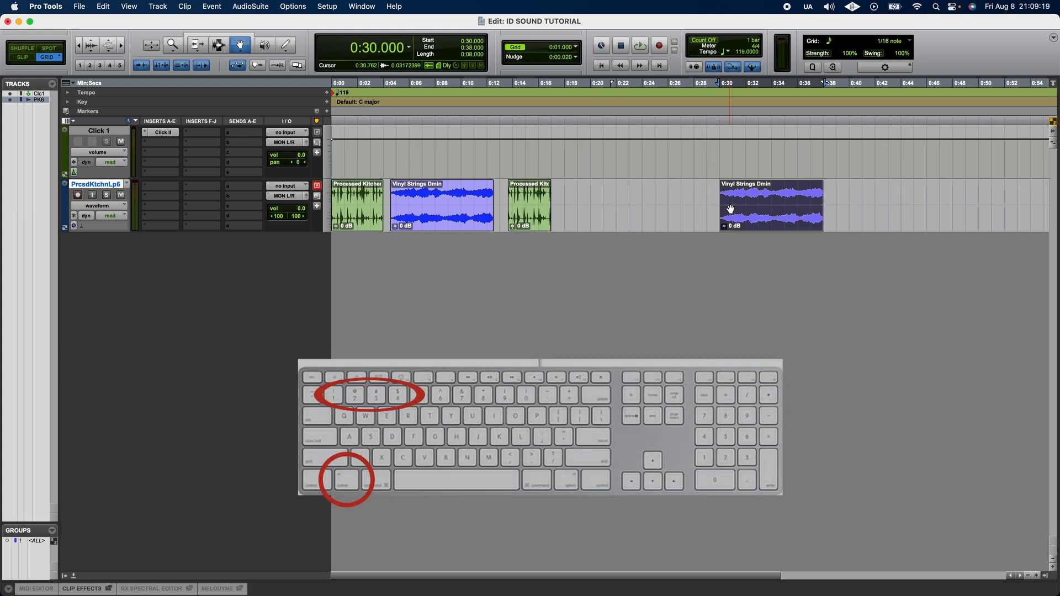
{"action": "key", "text": "F2"}
{"action": "key", "text": "alt+4"}
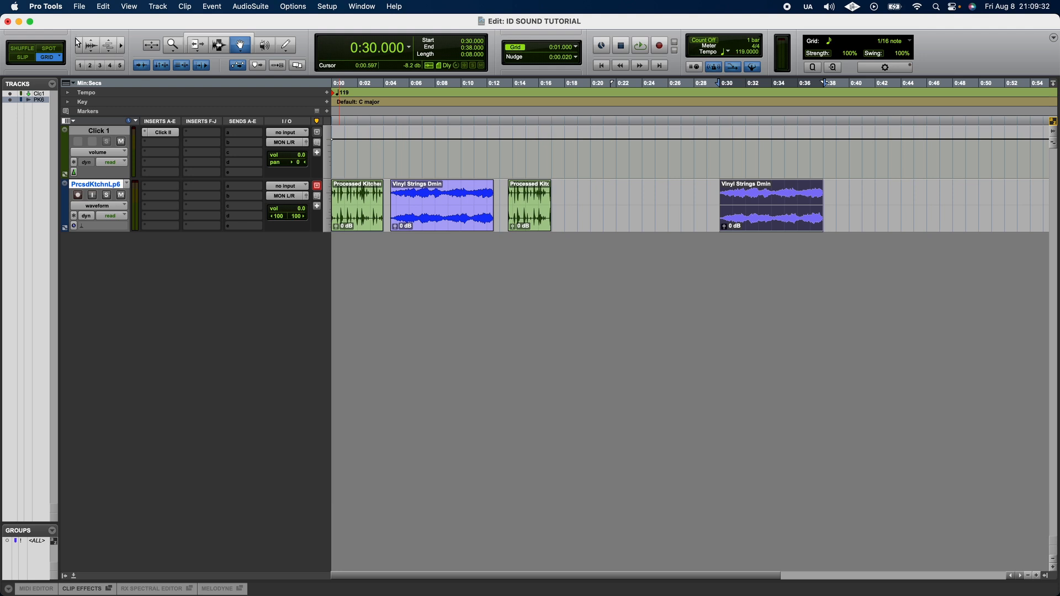
{"action": "left_click", "coordinate": [81, 47]}
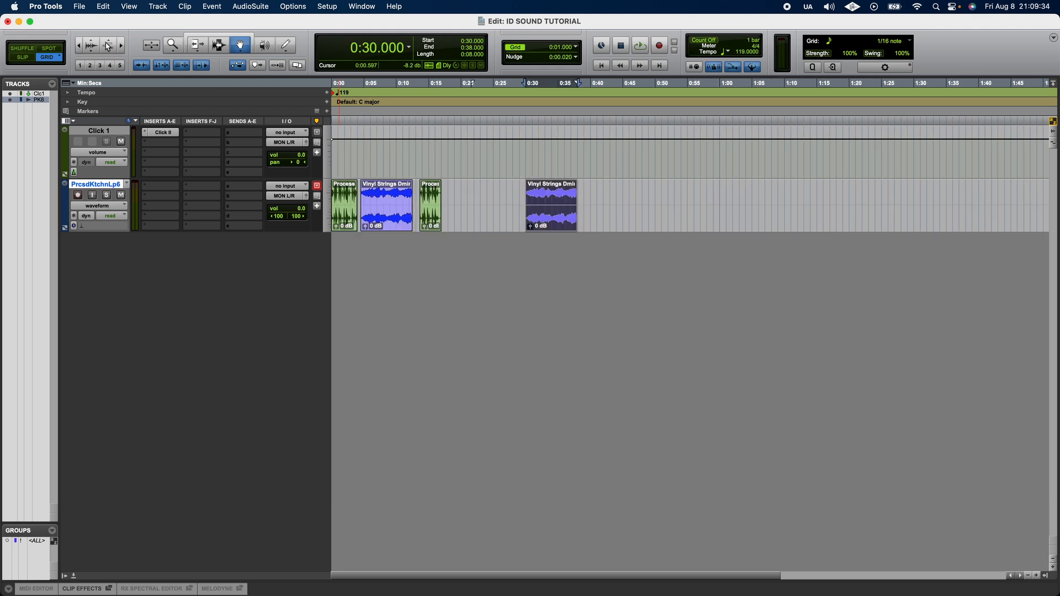
{"action": "left_click", "coordinate": [125, 50]}
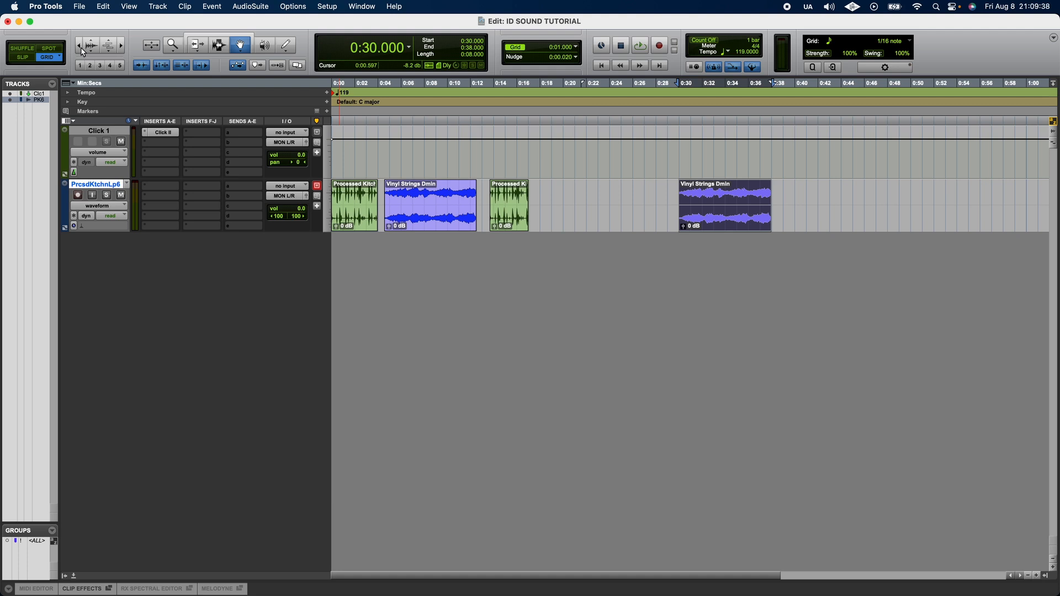
Step: Zoom the timeline horizontally in and out several times
{"action": "left_click", "coordinate": [123, 50]}
{"action": "left_click", "coordinate": [123, 50]}
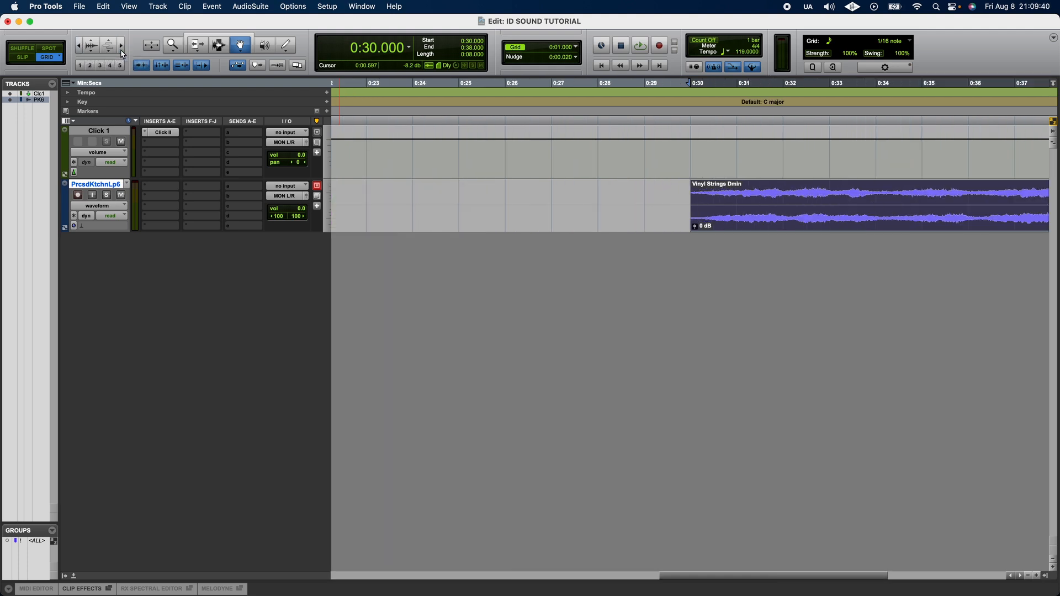
{"action": "left_click", "coordinate": [123, 50]}
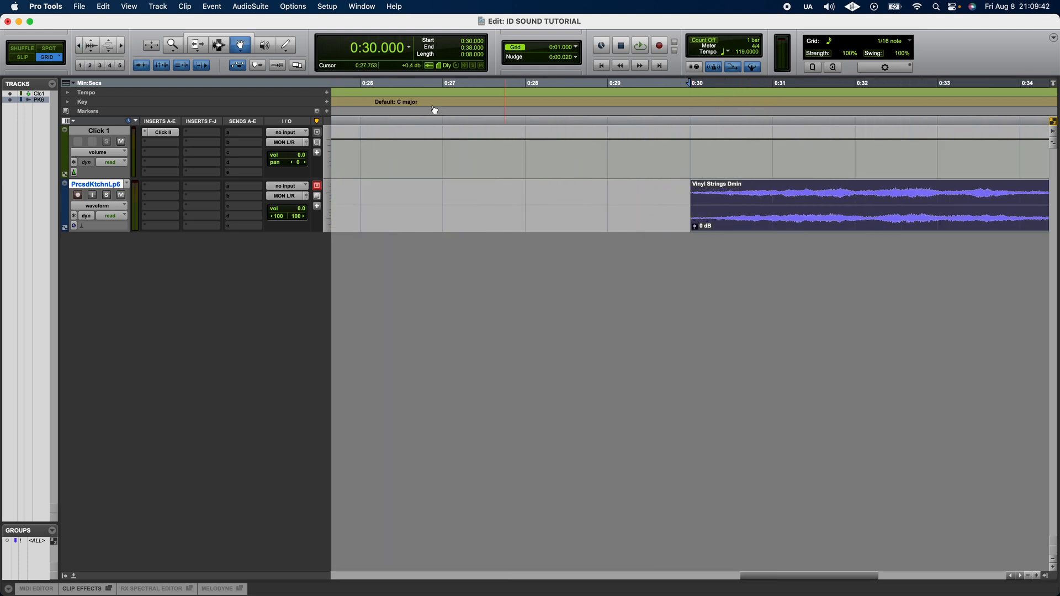
{"action": "left_click", "coordinate": [82, 49]}
{"action": "left_click", "coordinate": [83, 48]}
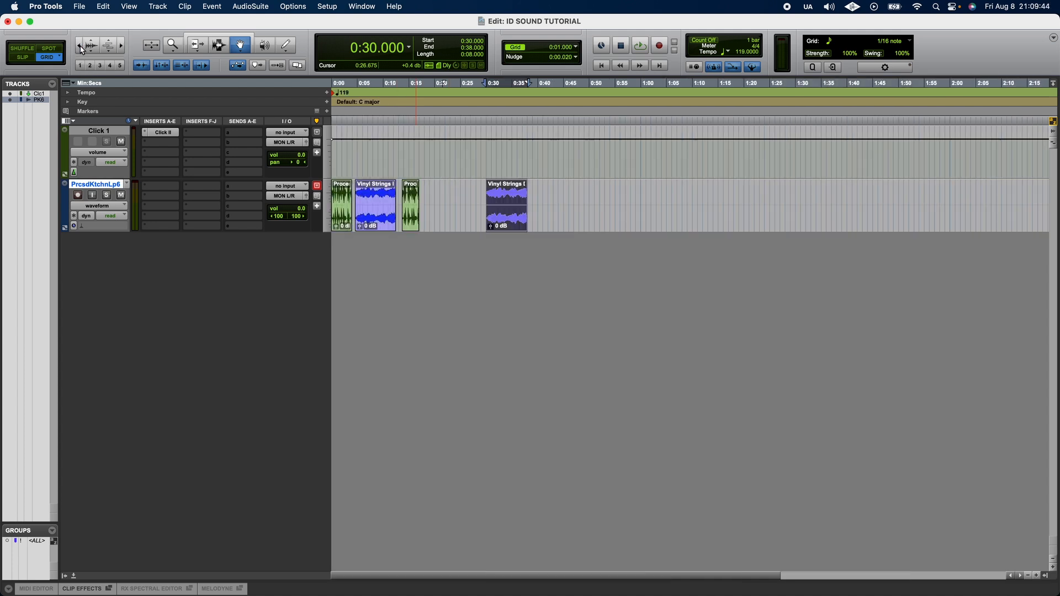
{"action": "left_click", "coordinate": [122, 47]}
{"action": "left_click", "coordinate": [122, 48]}
{"action": "left_click", "coordinate": [122, 47]}
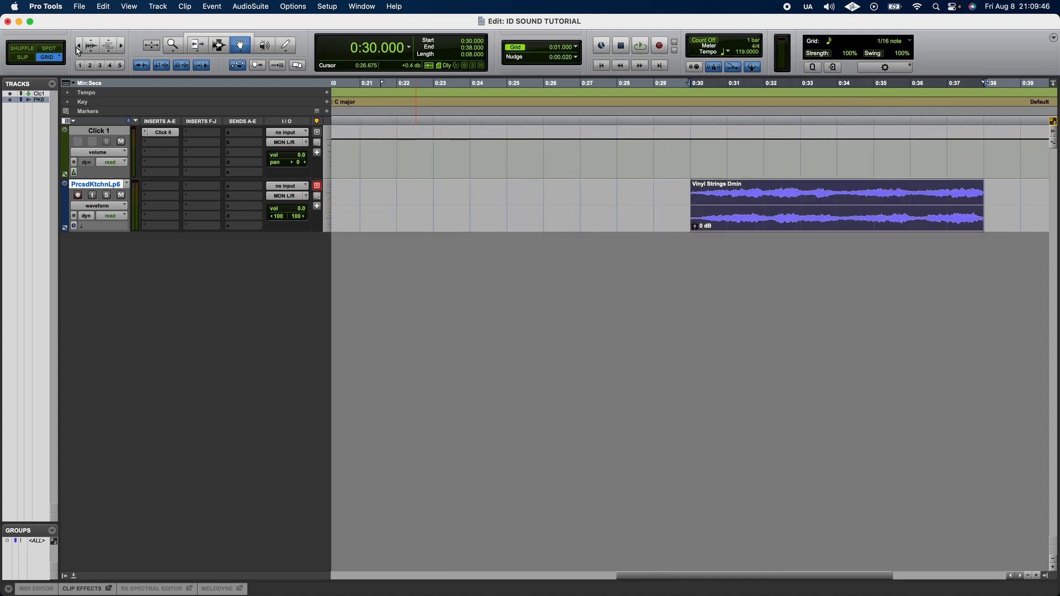
{"action": "left_click", "coordinate": [79, 48]}
{"action": "left_click", "coordinate": [79, 48]}
{"action": "left_click", "coordinate": [79, 49]}
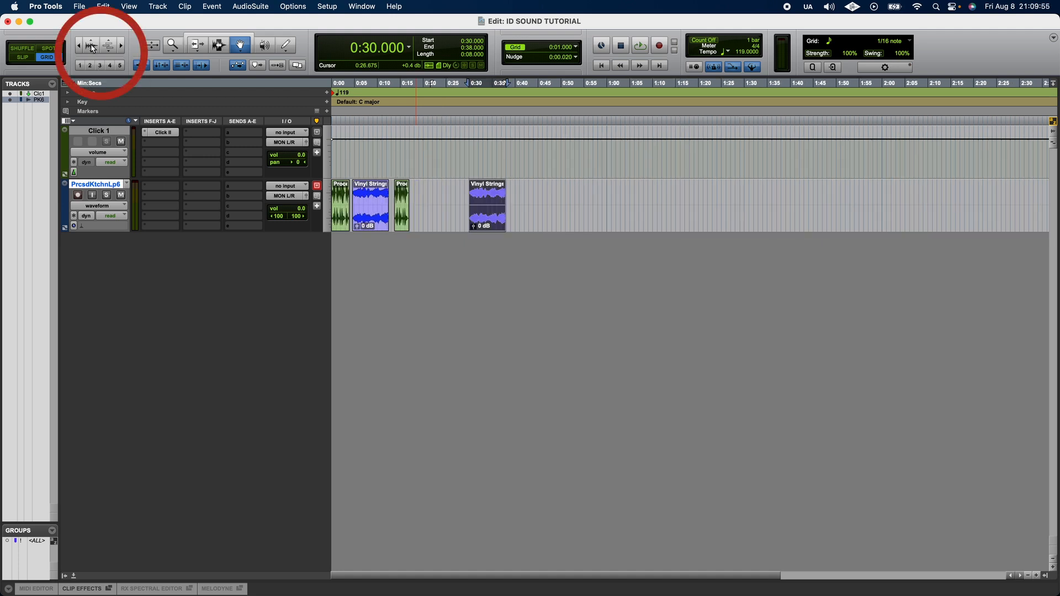
Step: Adjust the vertical zoom of the audio waveforms and MIDI notes
{"action": "left_click", "coordinate": [93, 48]}
{"action": "left_click", "coordinate": [97, 55]}
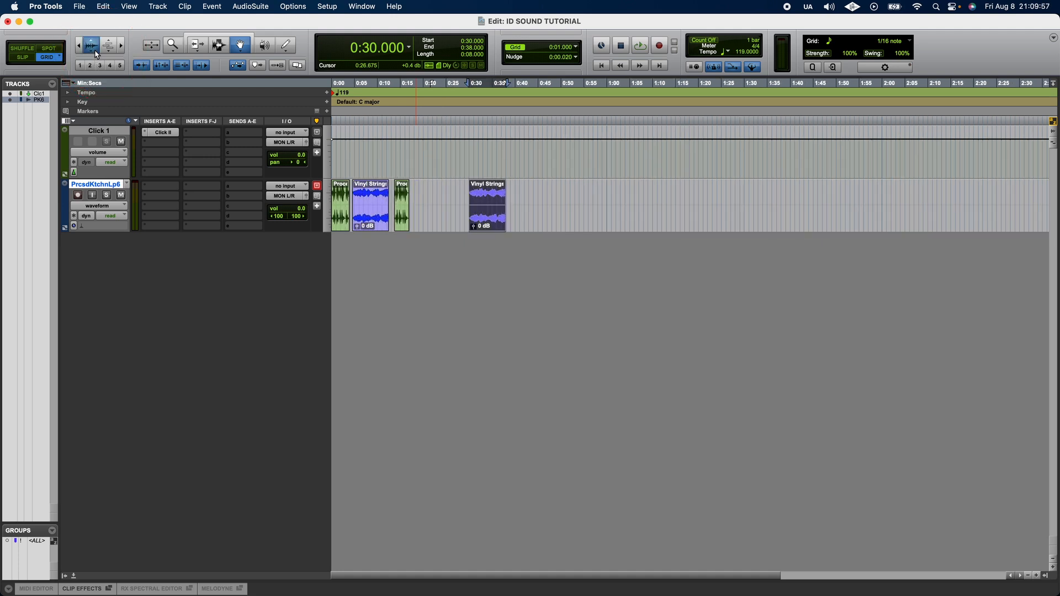
{"action": "left_click", "coordinate": [97, 55]}
{"action": "left_click", "coordinate": [95, 48]}
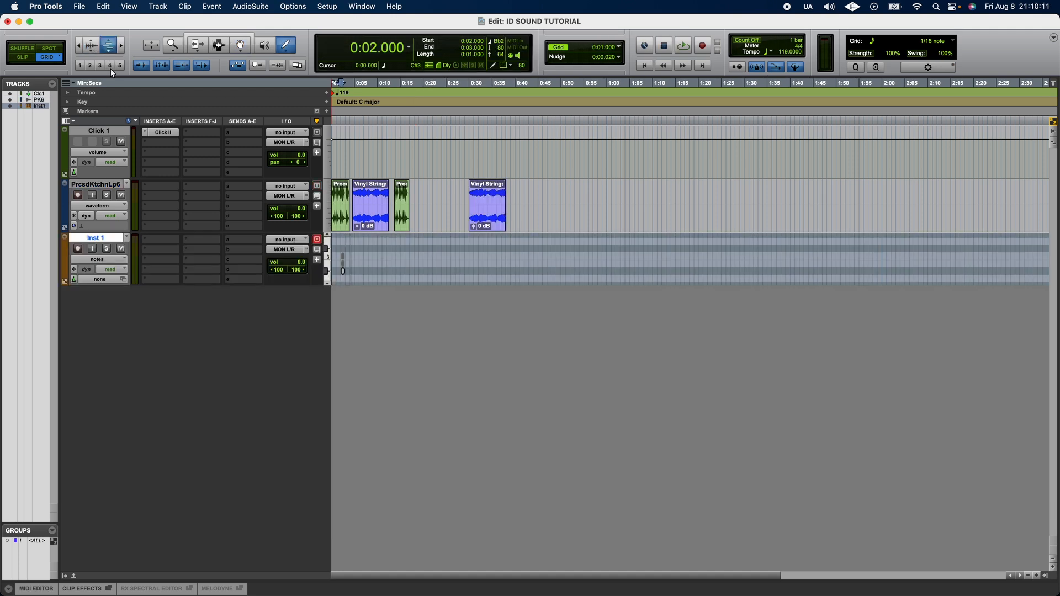
{"action": "mouse_move", "coordinate": [111, 69]}
{"action": "left_mouse_down"}
{"action": "mouse_move", "coordinate": [110, 100]}
{"action": "mouse_move", "coordinate": [109, 86]}
{"action": "left_mouse_up"}
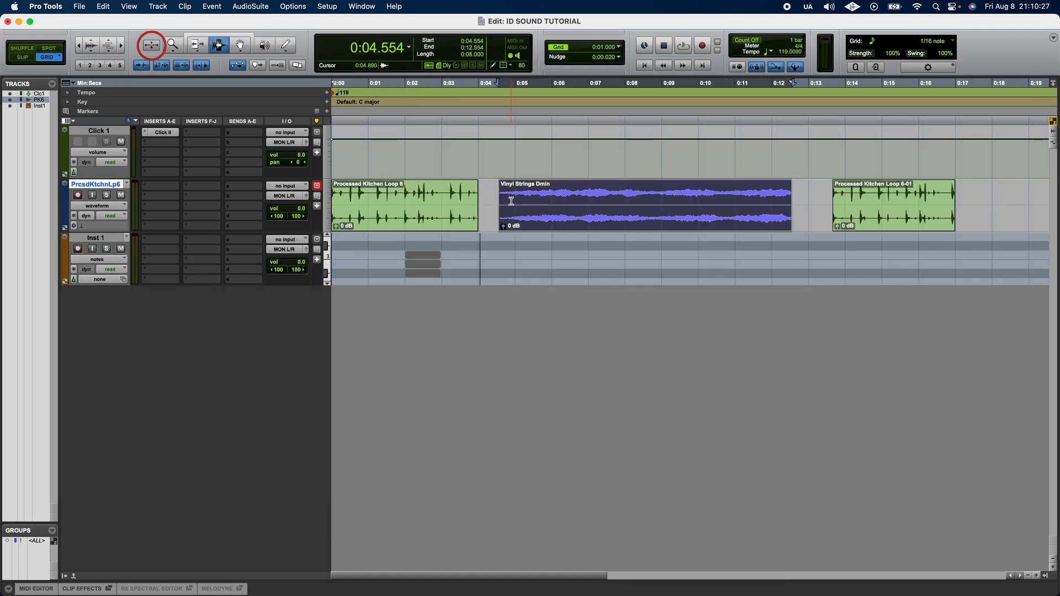
Step: Toggle zoom on the selected Vinyl Strings Dmin clip and back to the previous view
{"action": "key", "text": "ctrl+e"}
{"action": "left_click", "coordinate": [153, 47]}
{"action": "left_click", "coordinate": [156, 50]}
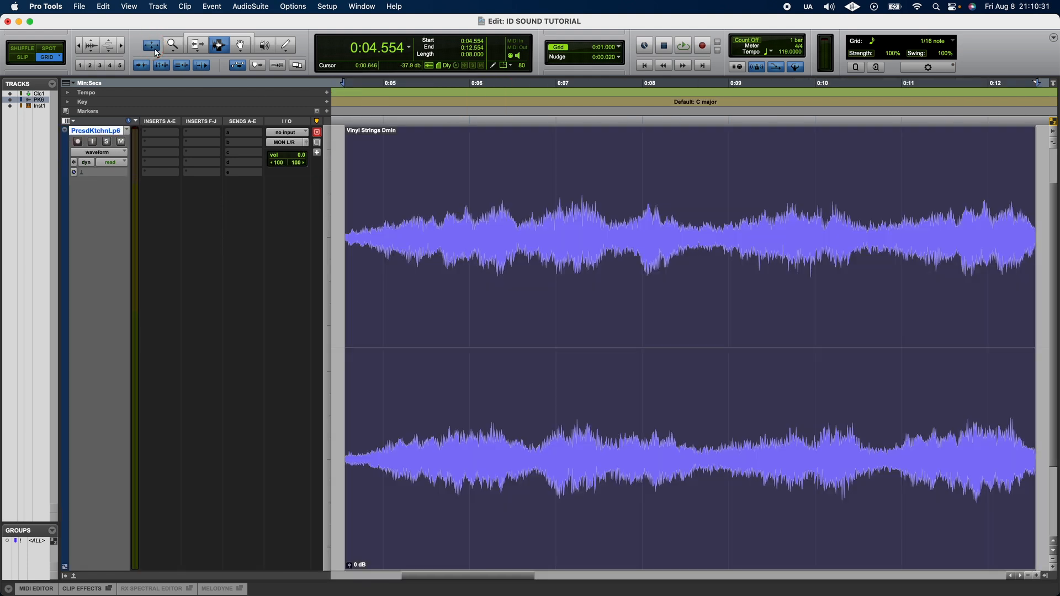
{"action": "left_click", "coordinate": [158, 52]}
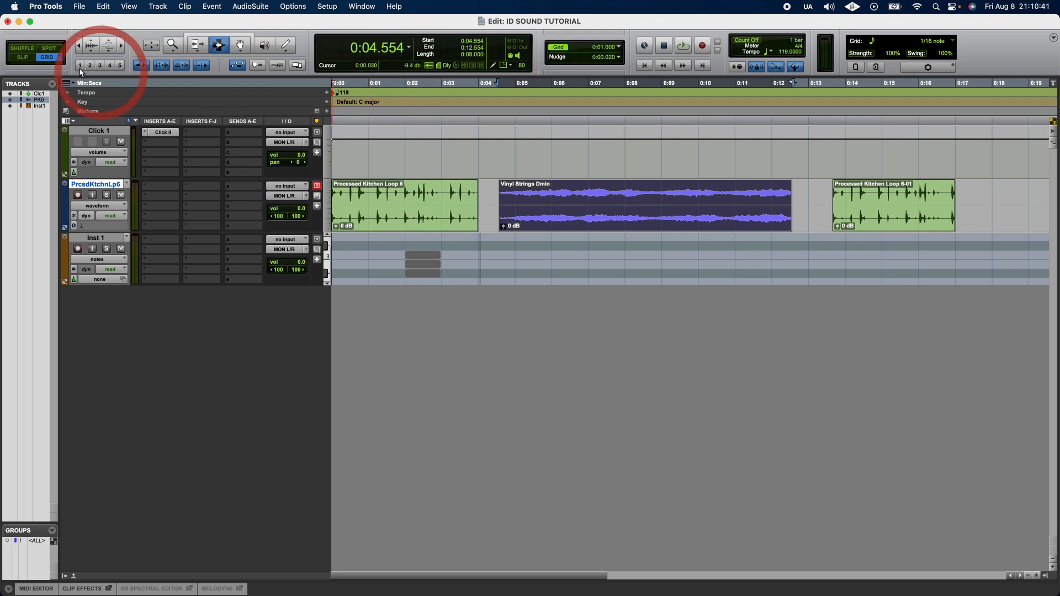
Step: Try the numbered zoom presets to switch between timeline zoom levels
{"action": "left_click", "coordinate": [80, 65]}
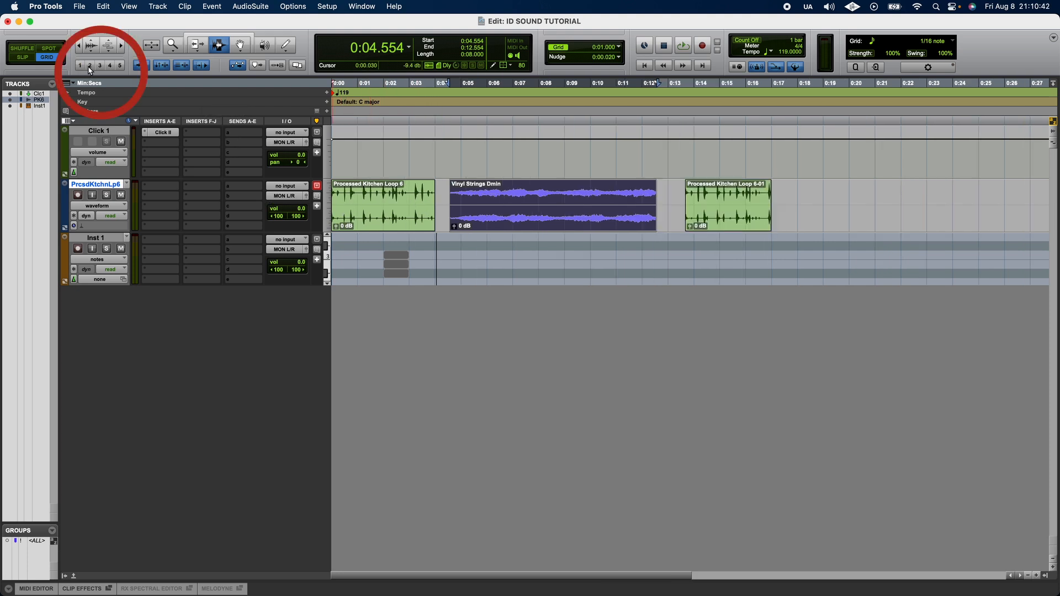
{"action": "left_click", "coordinate": [90, 66]}
{"action": "left_click", "coordinate": [100, 66]}
{"action": "left_click", "coordinate": [120, 65]}
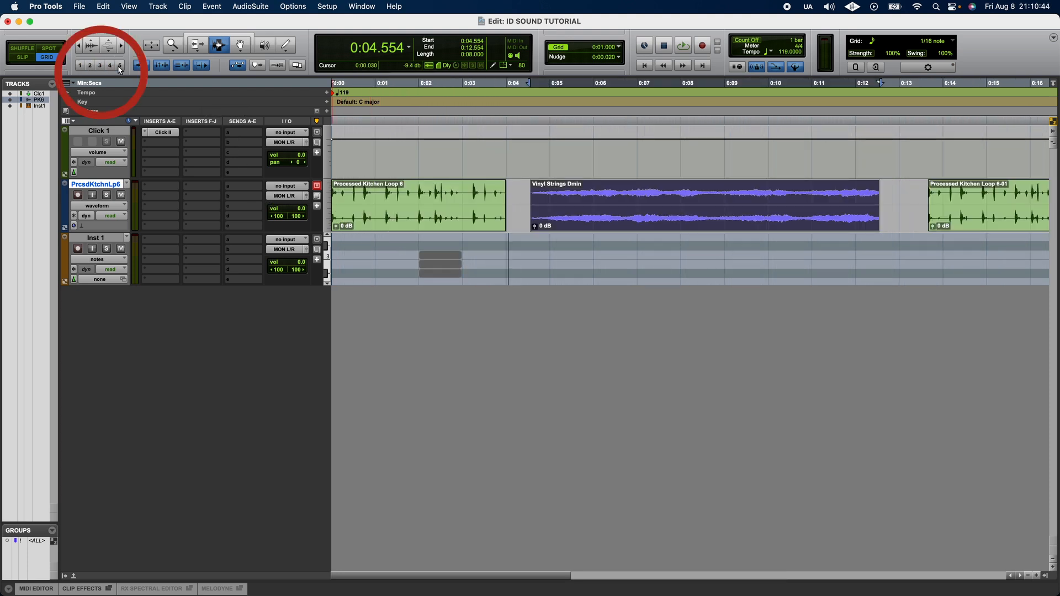
{"action": "left_click", "coordinate": [120, 67]}
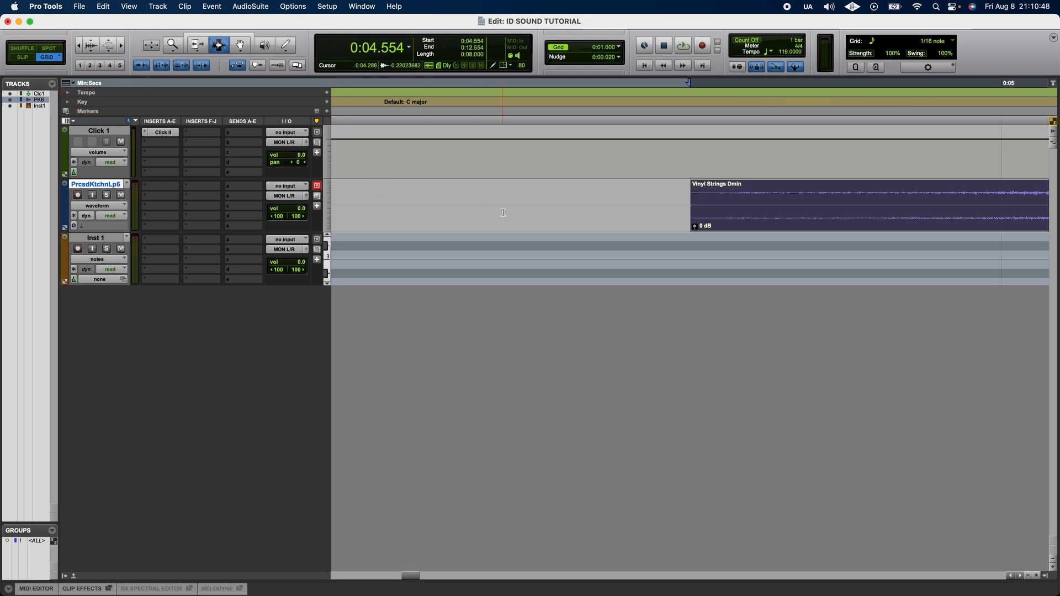
{"action": "scroll", "coordinate": [503, 212], "scroll_direction": "down", "scroll_amount": 8}
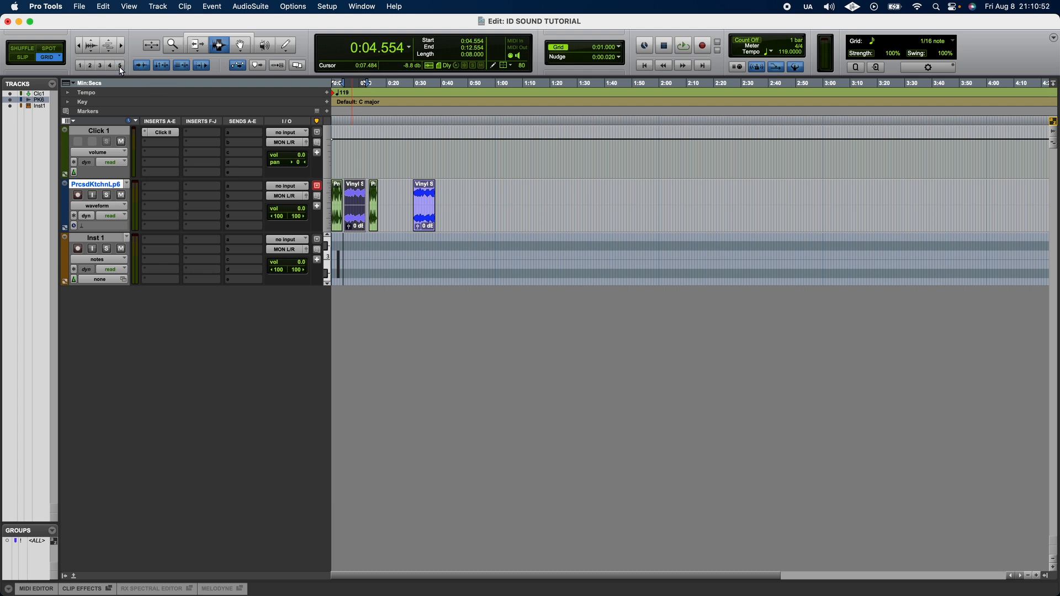
{"action": "left_click", "coordinate": [101, 66]}
{"action": "left_click", "coordinate": [119, 66]}
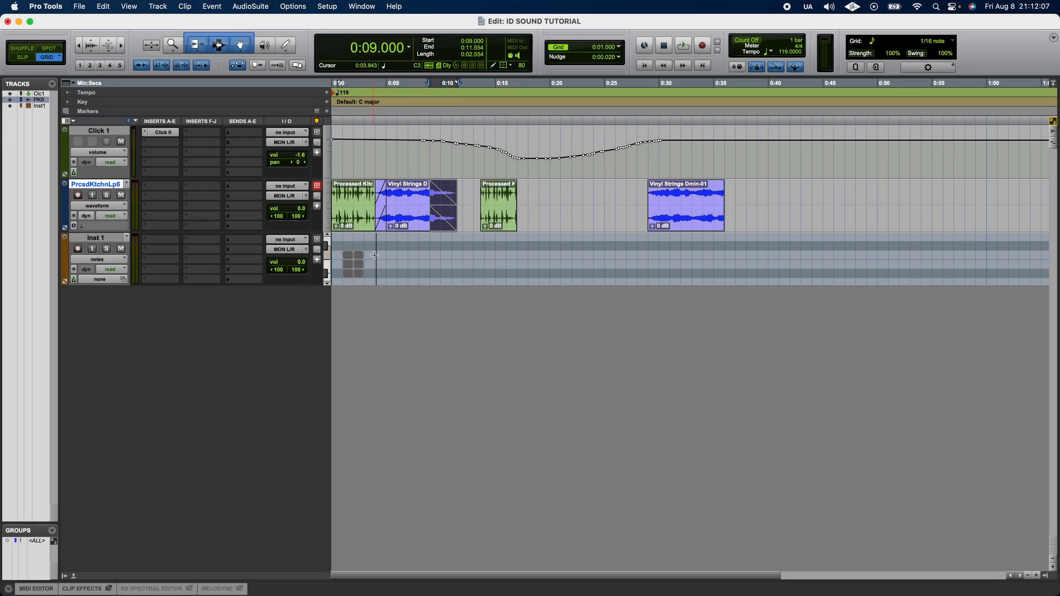
Step: Switch the Inst 1 track view to clips and open its Inst 1-01 clip in the docked MIDI editor
{"action": "key", "text": "F7"}
{"action": "left_click_drag", "start_coordinate": [376, 257], "coordinate": [333, 255]}
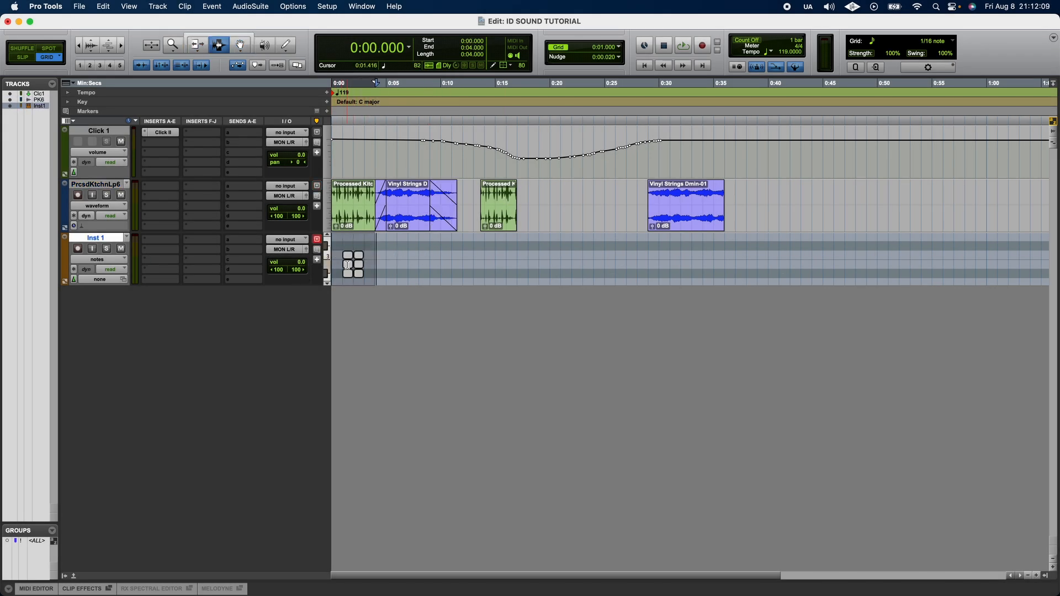
{"action": "left_click", "coordinate": [106, 261]}
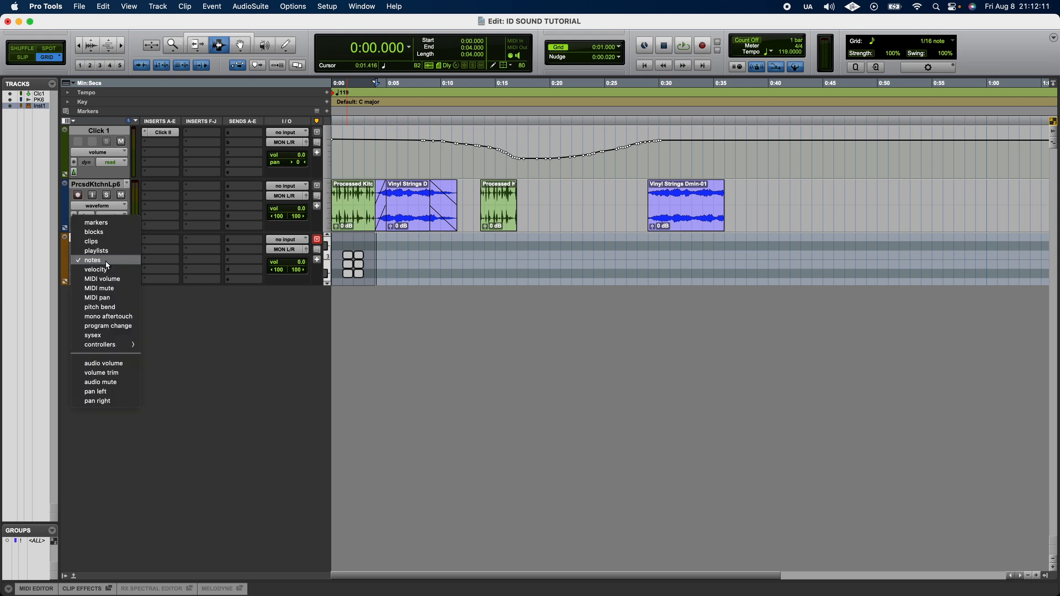
{"action": "left_click", "coordinate": [107, 243]}
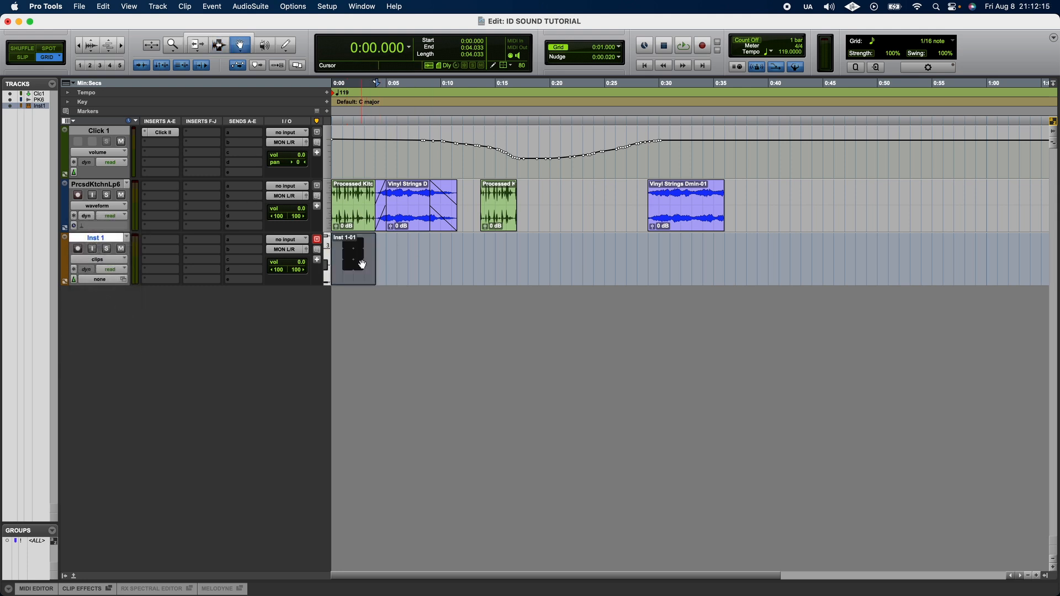
{"action": "double_click", "coordinate": [362, 264]}
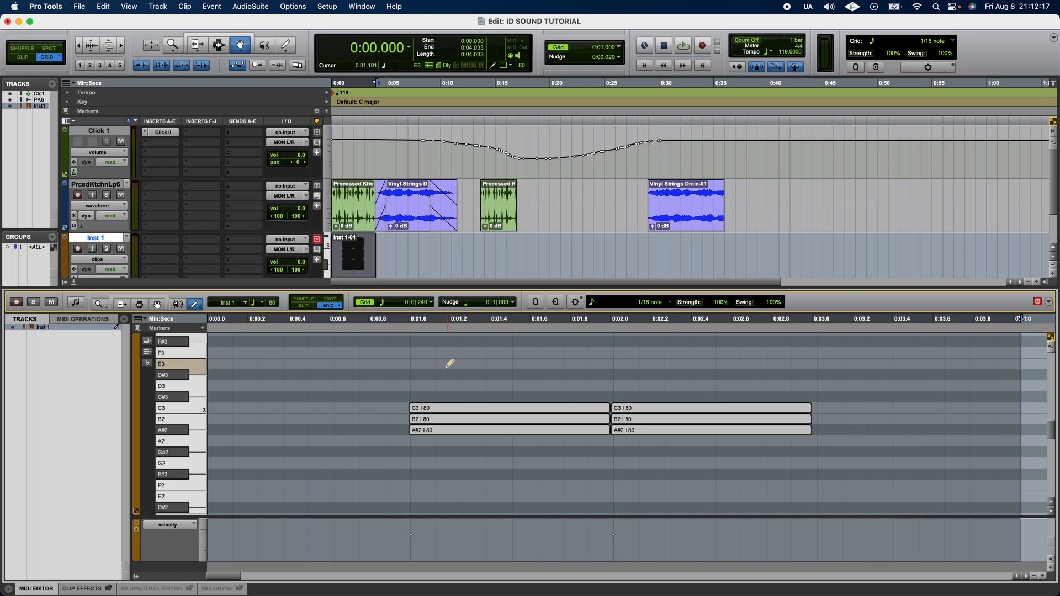
Step: Open the clip in the separate MIDI Editor window and toggle between it and the Edit window
{"action": "left_click", "coordinate": [362, 6]}
{"action": "left_click", "coordinate": [381, 128]}
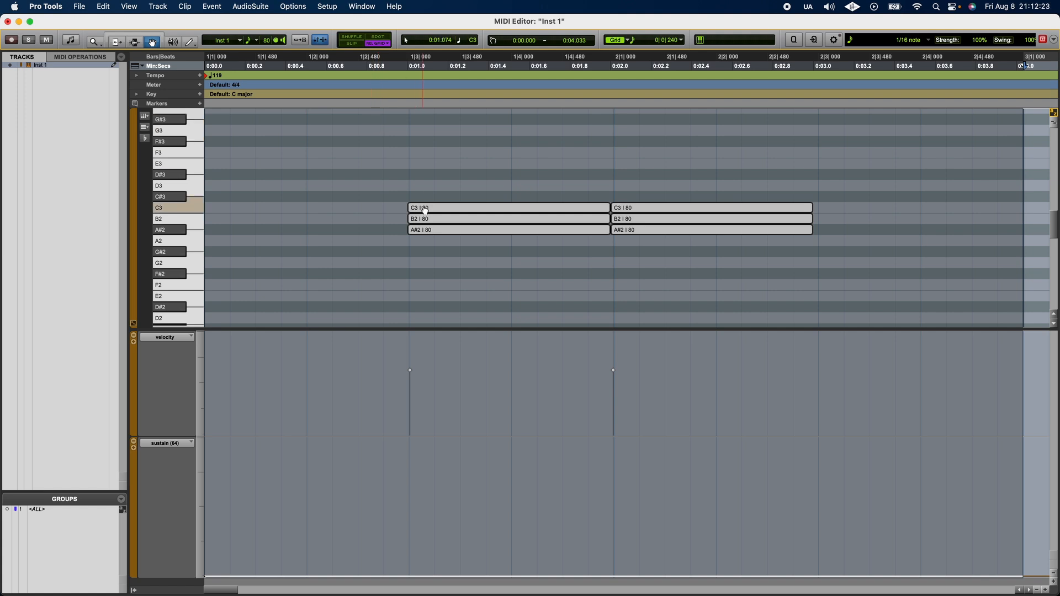
{"action": "key", "text": "ctrl+equal"}
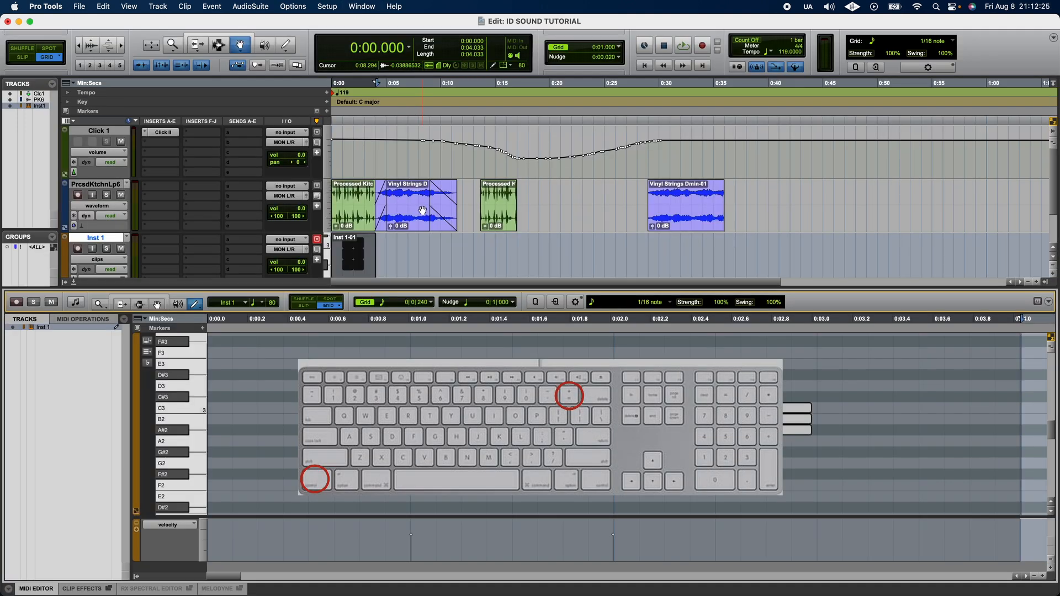
{"action": "key", "text": "ctrl+equal"}
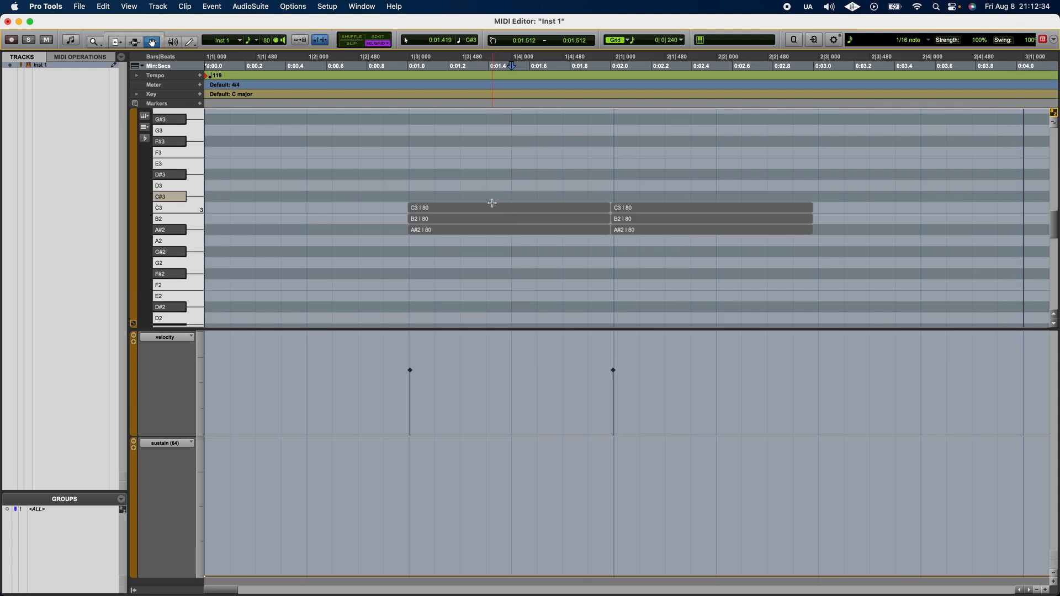
Step: Move the first A#2 note down to F2, starting about 0:00.62, and shorten it to about half its length
{"action": "left_click", "coordinate": [490, 208]}
{"action": "left_click", "coordinate": [494, 226]}
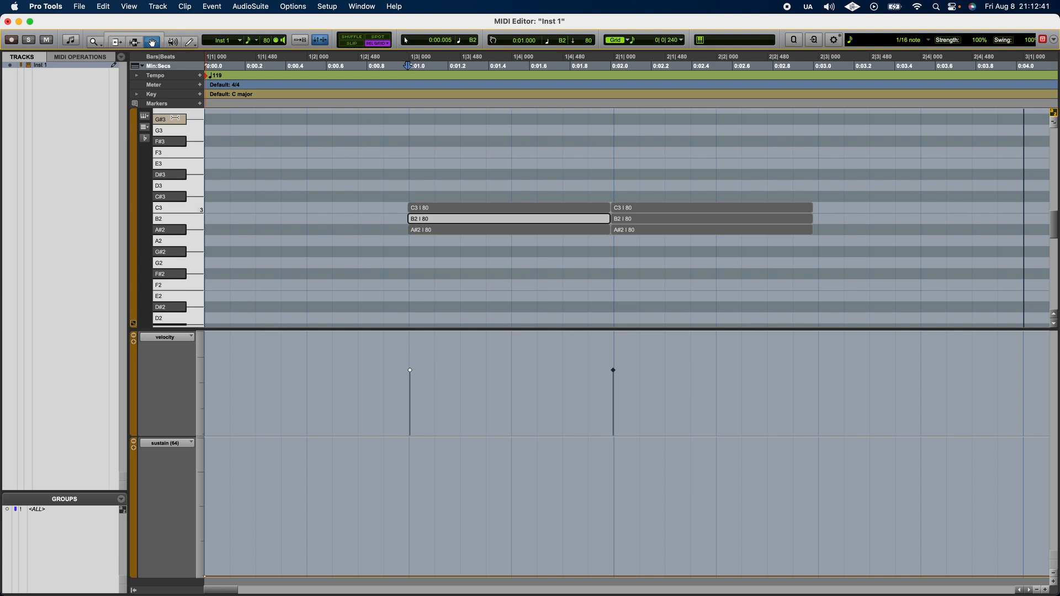
{"action": "left_click", "coordinate": [457, 232]}
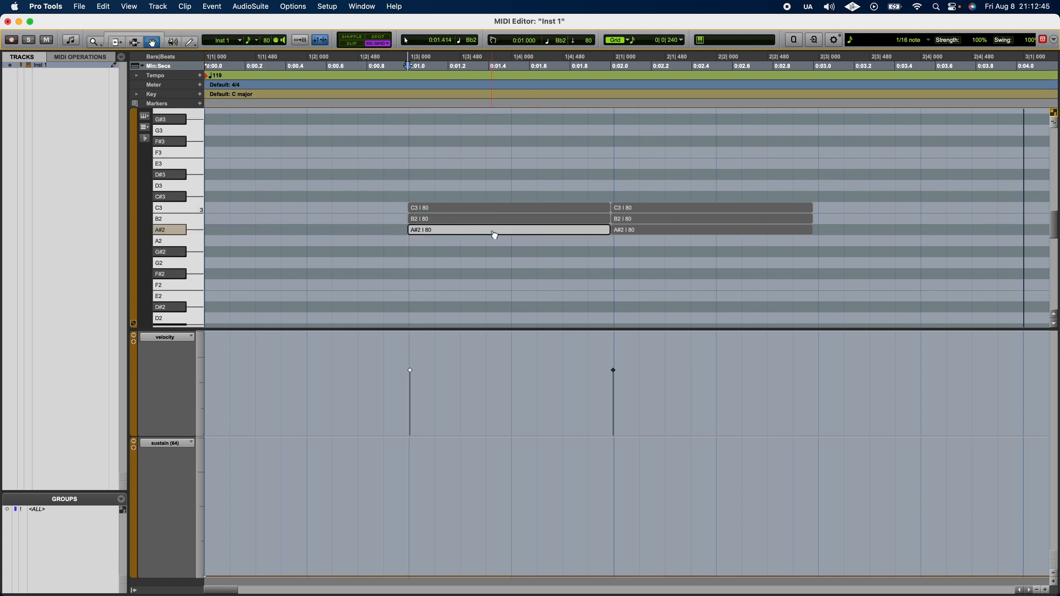
{"action": "left_click_drag", "start_coordinate": [495, 236], "coordinate": [421, 288]}
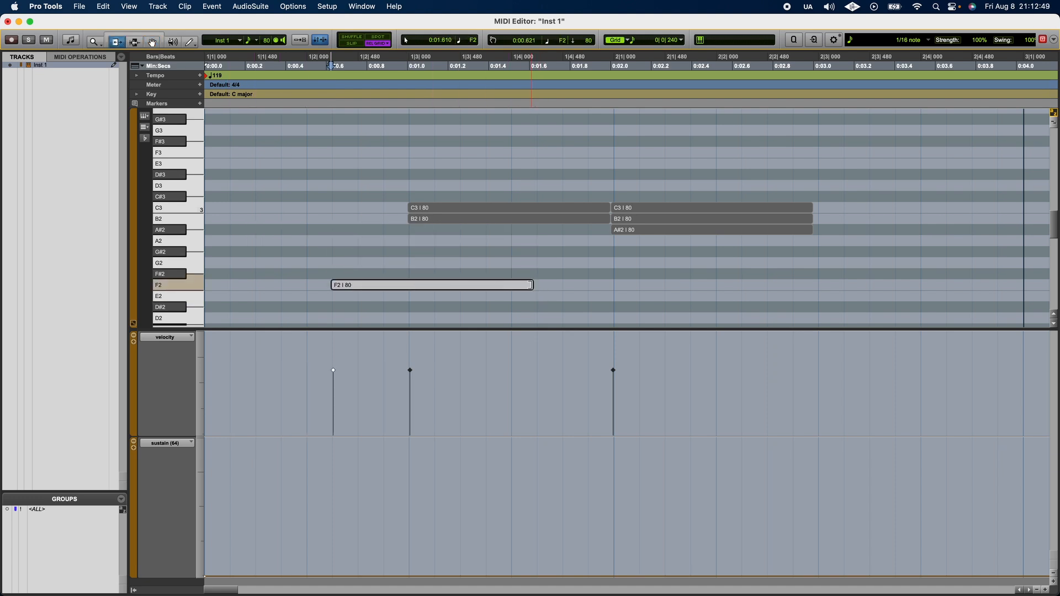
{"action": "left_click_drag", "start_coordinate": [532, 288], "coordinate": [431, 287]}
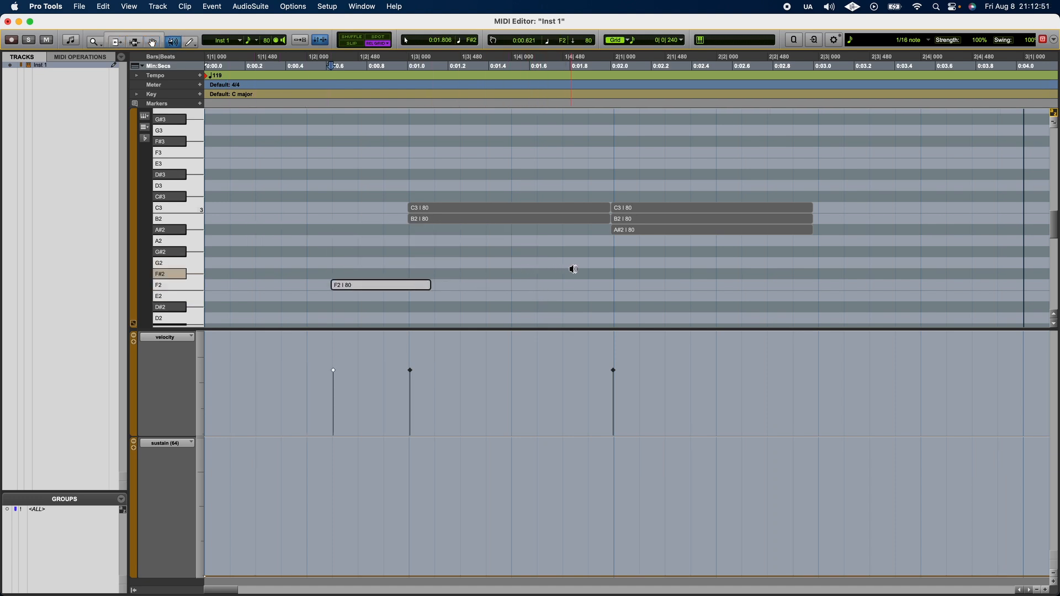
Step: Draw a short G2 note near beat 1|4 and lower the F2 note's velocity to 59
{"action": "left_click", "coordinate": [570, 264]}
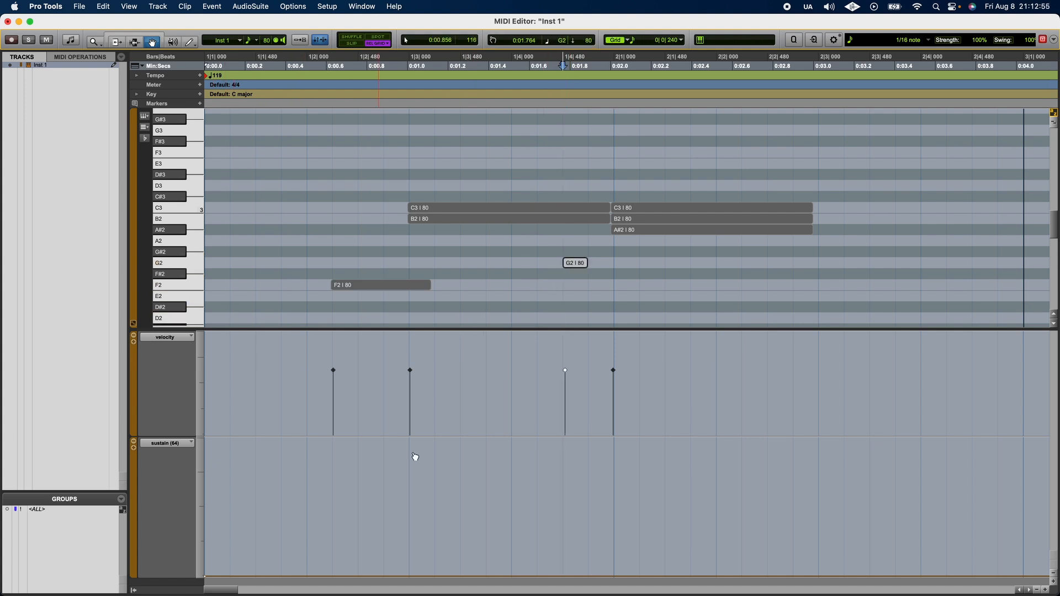
{"action": "mouse_move", "coordinate": [333, 370]}
{"action": "left_mouse_down"}
{"action": "mouse_move", "coordinate": [329, 415]}
{"action": "mouse_move", "coordinate": [336, 371]}
{"action": "mouse_move", "coordinate": [337, 386]}
{"action": "left_mouse_up"}
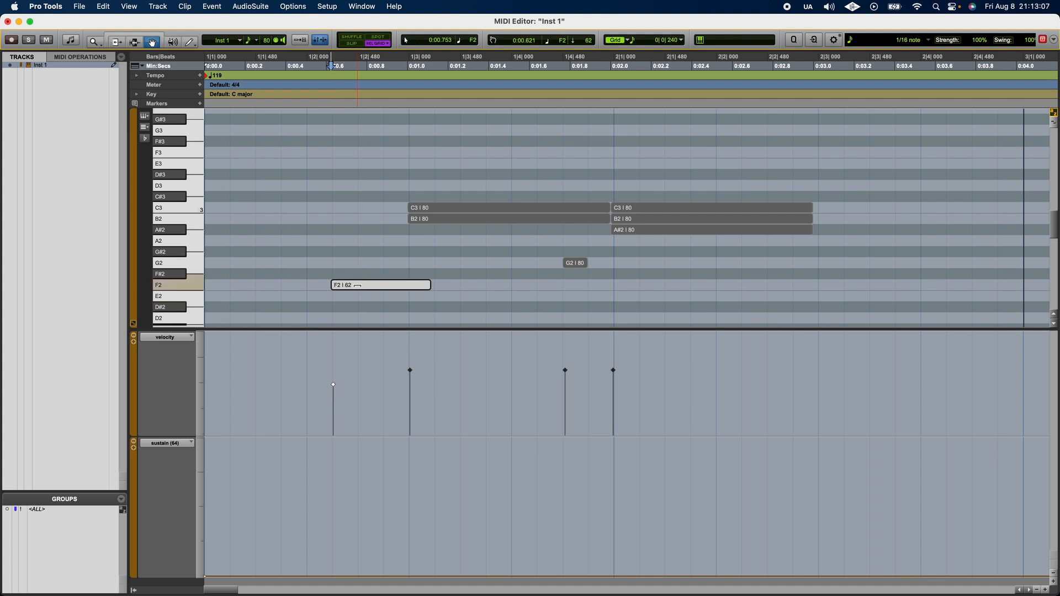
{"action": "mouse_move", "coordinate": [358, 286]}
{"action": "left_mouse_down"}
{"action": "mouse_move", "coordinate": [342, 298]}
{"action": "mouse_move", "coordinate": [343, 230]}
{"action": "mouse_move", "coordinate": [345, 282]}
{"action": "left_mouse_up"}
Step: Review the lane options available for the velocity lane, including controllers
{"action": "left_click", "coordinate": [167, 337]}
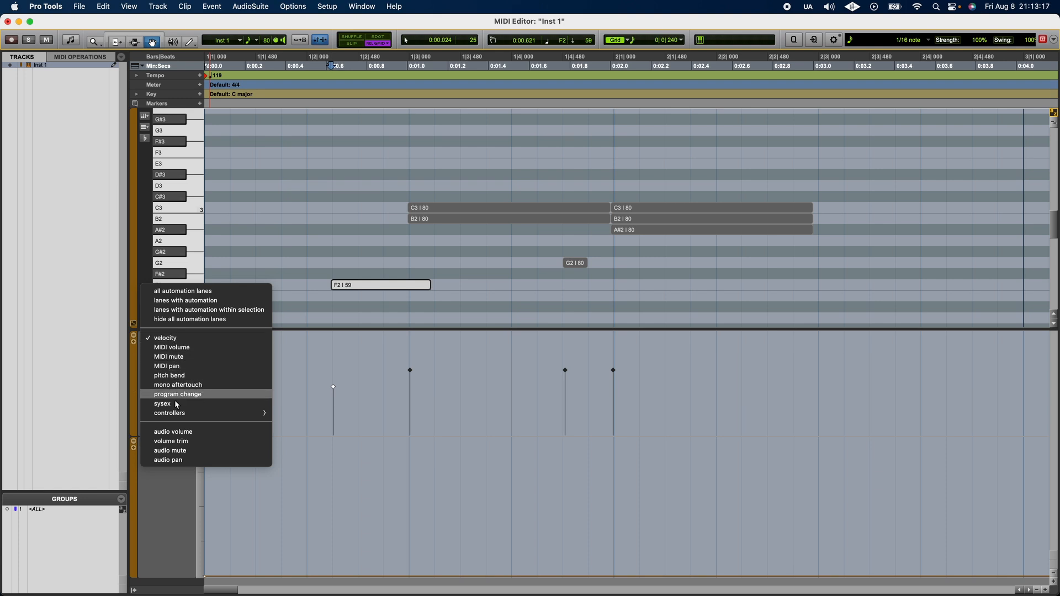
{"action": "mouse_move", "coordinate": [257, 411]}
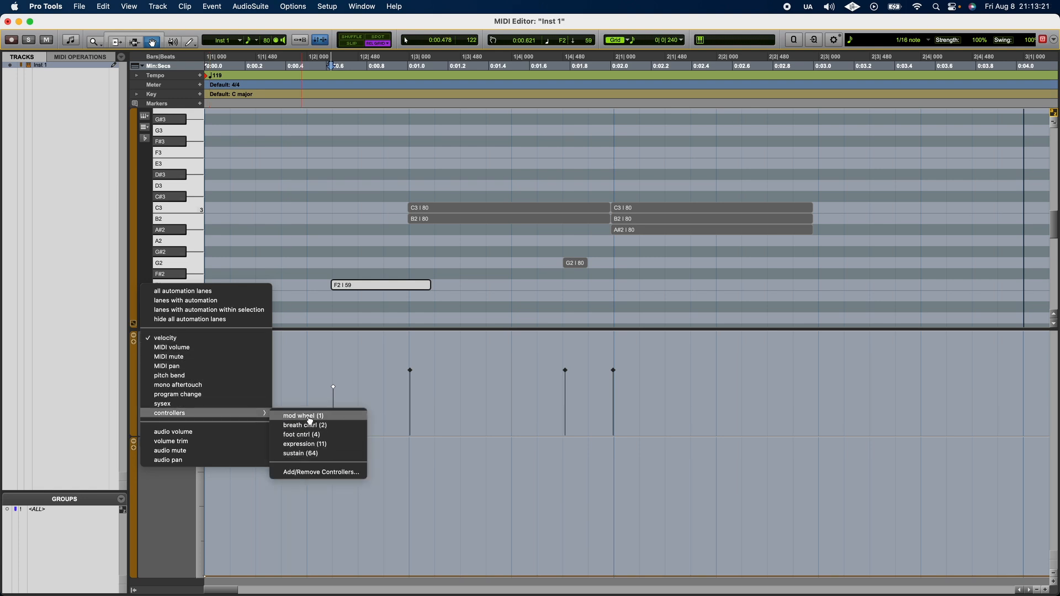
{"action": "left_click", "coordinate": [307, 324]}
Step: Select all the notes and move the G2 note later to start at beat 2|1
{"action": "left_click_drag", "start_coordinate": [345, 165], "coordinate": [780, 294]}
{"action": "left_click", "coordinate": [796, 43]}
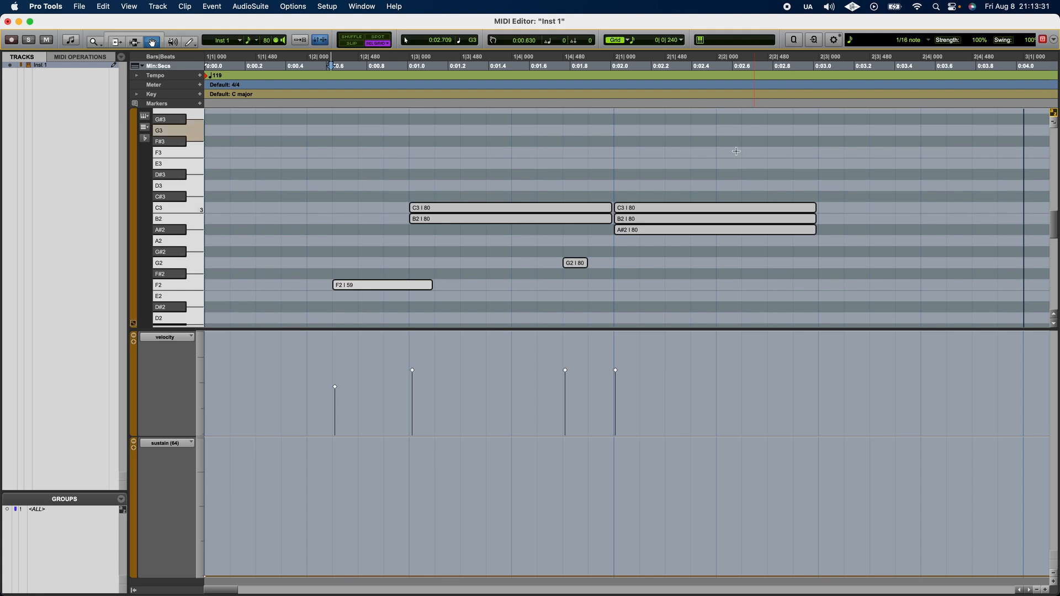
{"action": "left_click_drag", "start_coordinate": [578, 266], "coordinate": [631, 269]}
{"action": "left_click", "coordinate": [579, 269]}
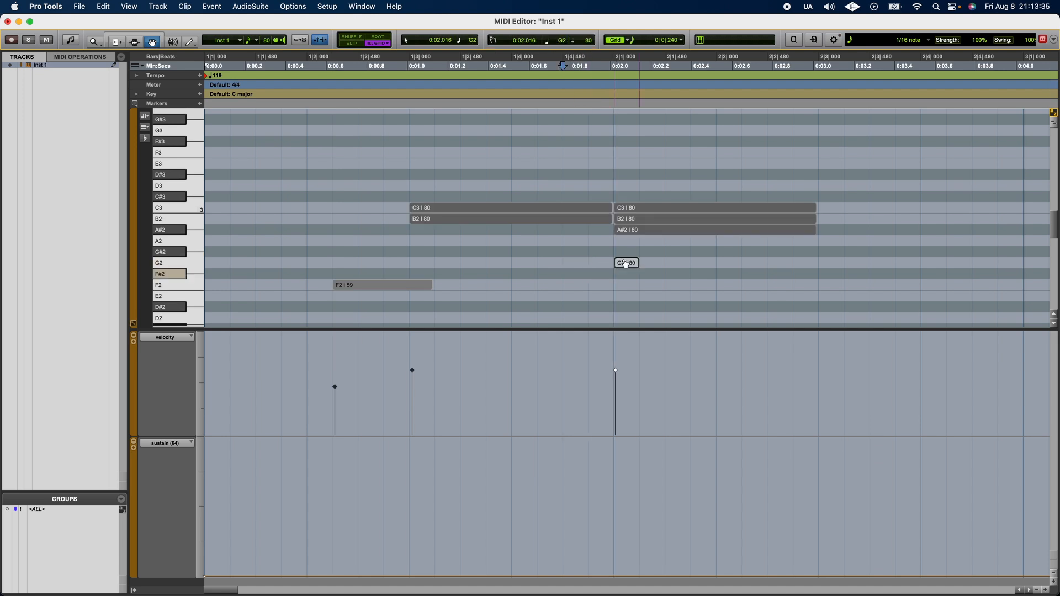
{"action": "left_click", "coordinate": [430, 285]}
{"action": "left_click_drag", "start_coordinate": [439, 293], "coordinate": [515, 292]}
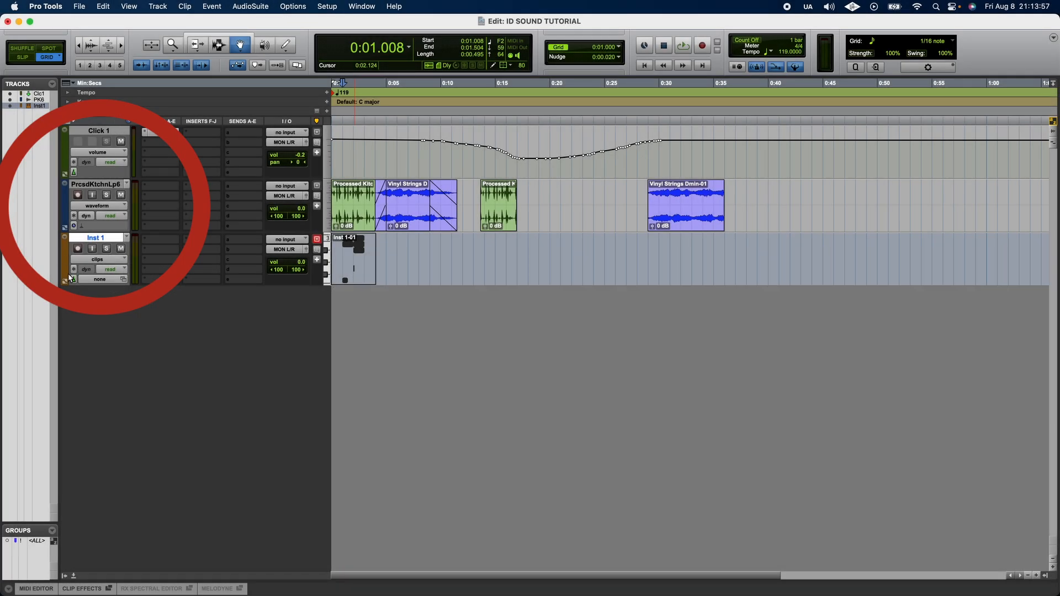
Step: Rename the click track as Click 12
{"action": "double_click", "coordinate": [105, 132]}
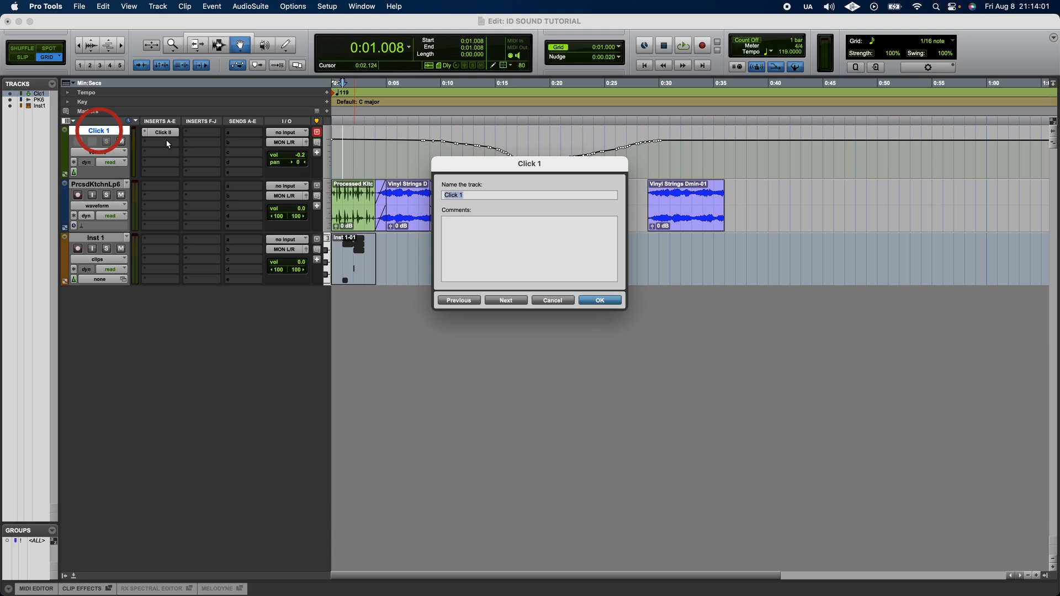
{"action": "key", "text": "Right"}
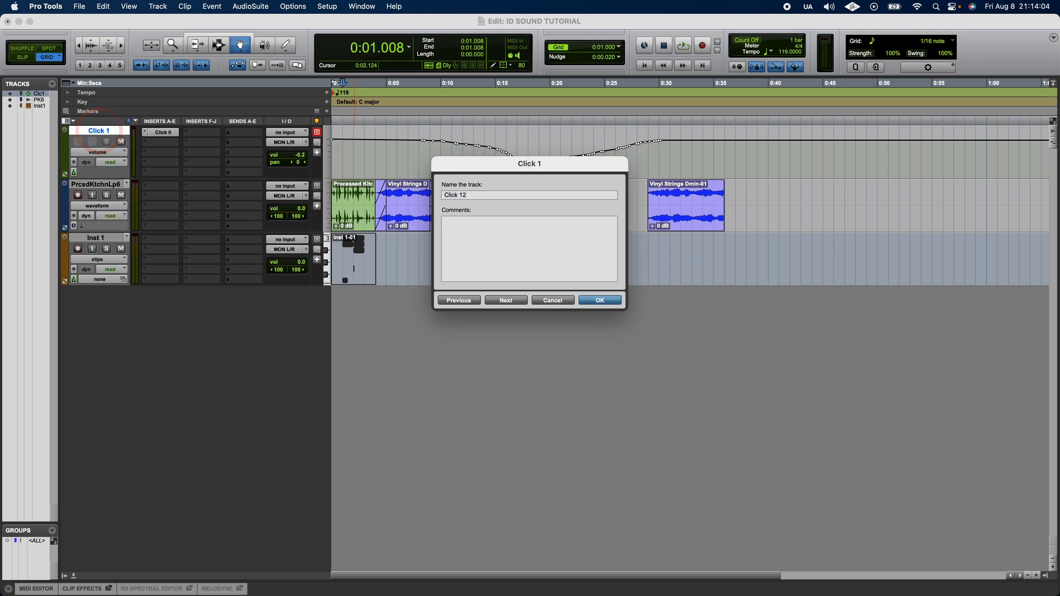
{"action": "key", "text": "Return"}
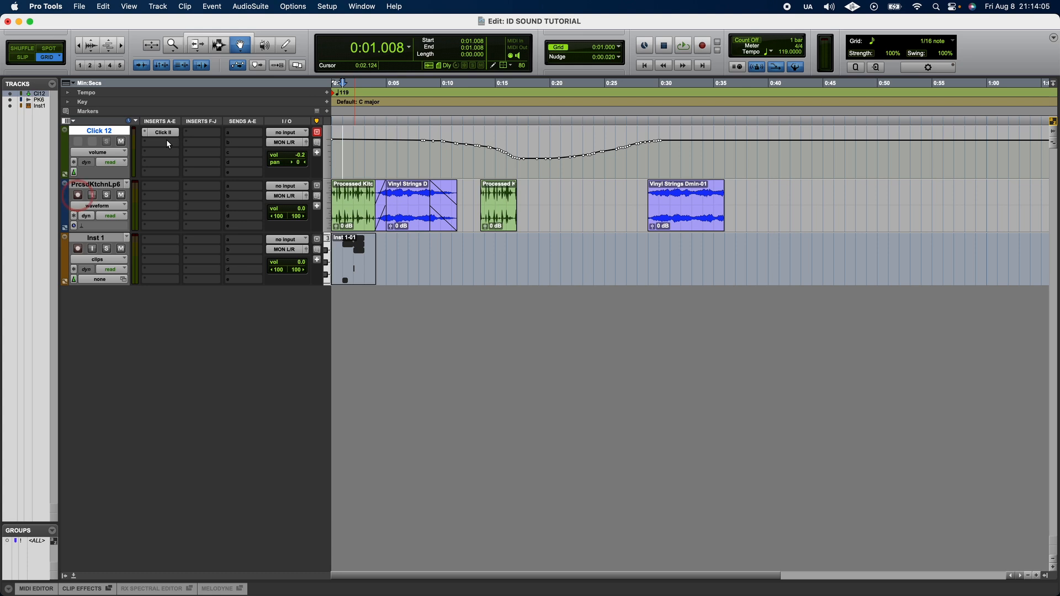
Step: Toggle the PrcsdKtchnLp6 track's record, solo and mute buttons on and off again
{"action": "left_click", "coordinate": [77, 195]}
{"action": "left_click", "coordinate": [603, 254]}
{"action": "left_click", "coordinate": [107, 197]}
{"action": "left_click", "coordinate": [107, 197]}
{"action": "left_click", "coordinate": [121, 196]}
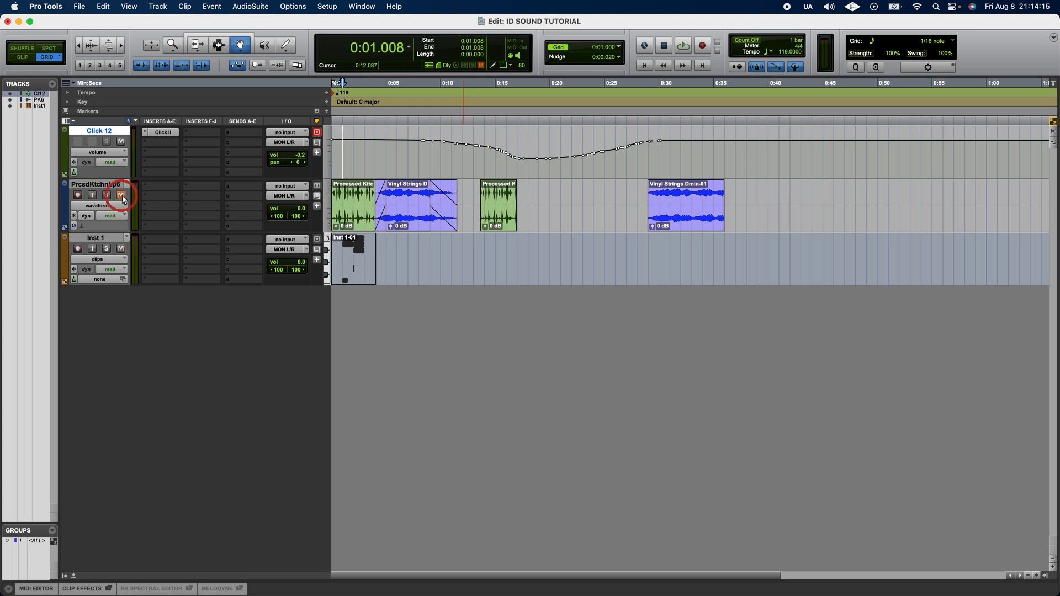
{"action": "left_click", "coordinate": [124, 197]}
Step: Switch the PrcsdKtchnLp6 track's view from waveform to volume automation
{"action": "left_click", "coordinate": [105, 206]}
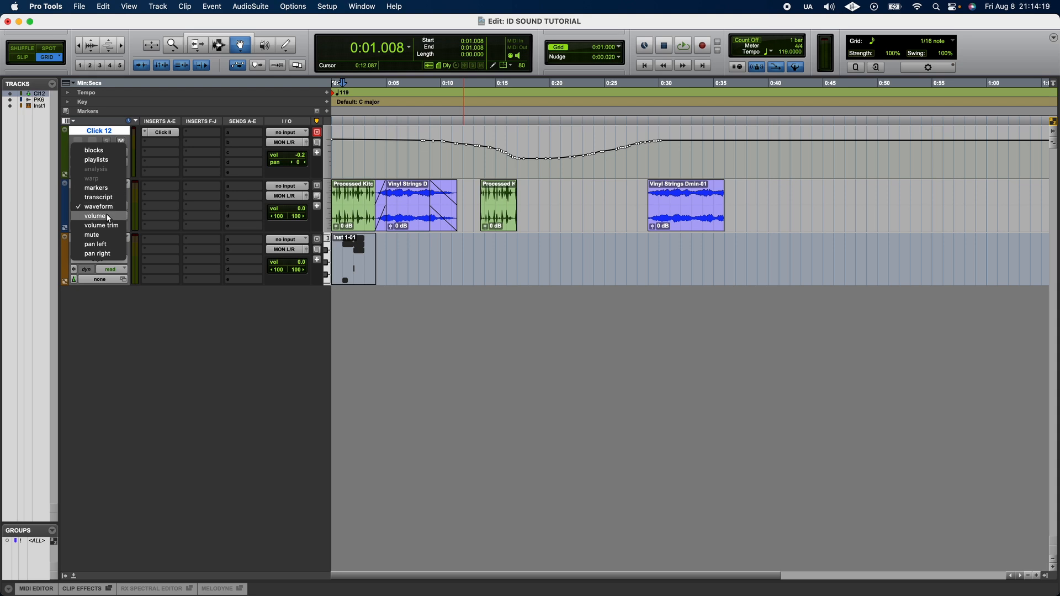
{"action": "left_click", "coordinate": [108, 217]}
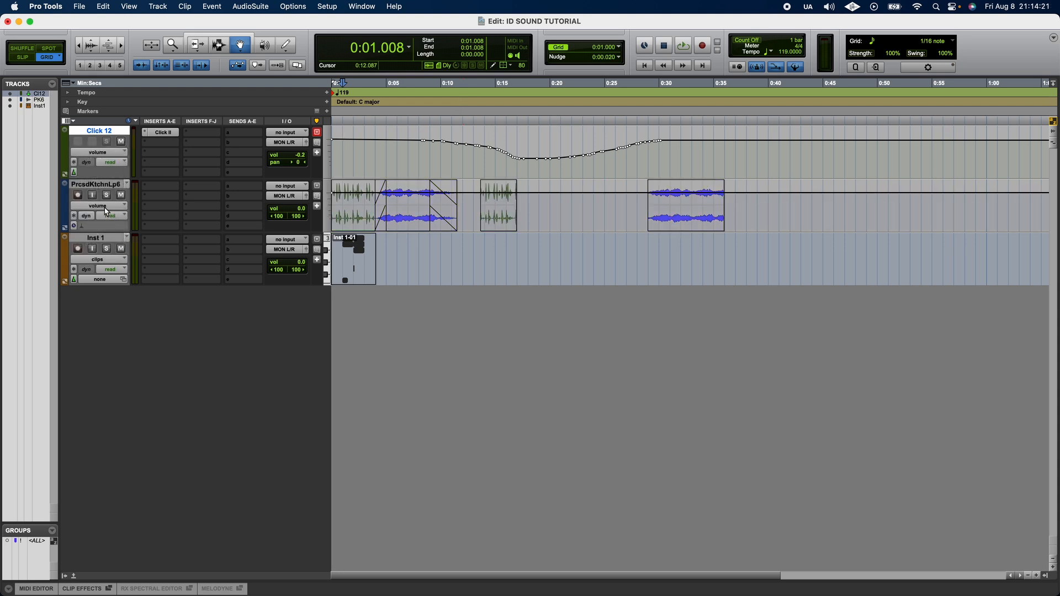
Step: Switch the PrcsdKtchnLp6 track's view to pan left automation and reopen the track view options
{"action": "left_click", "coordinate": [106, 213]}
{"action": "left_click", "coordinate": [99, 235]}
{"action": "left_click", "coordinate": [105, 206]}
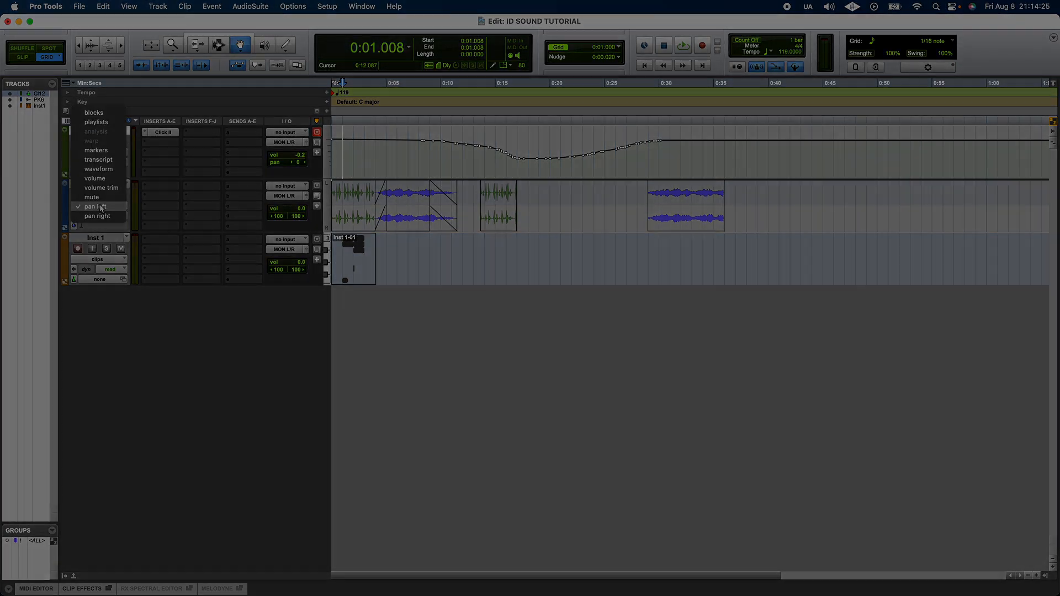